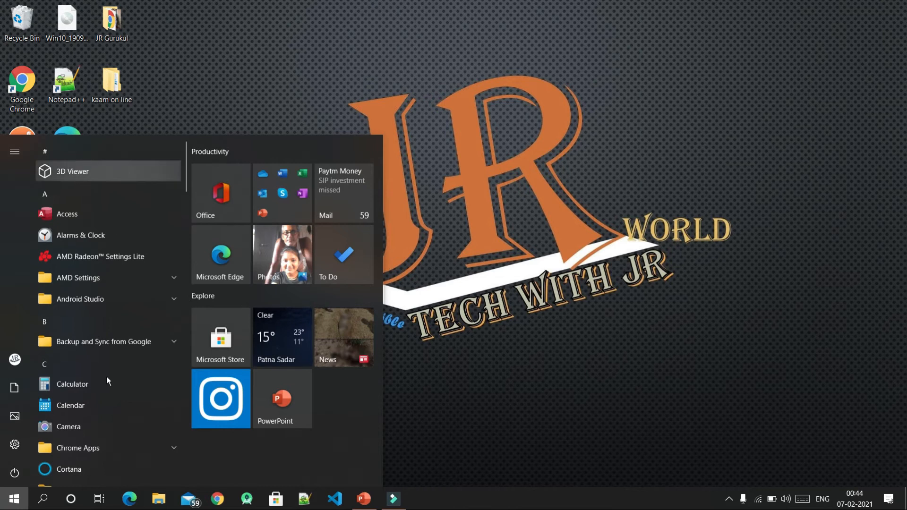
Step: Find Paint in the Windows Accessories group of the installed apps and launch it
scroll(106, 376, "down", 5)
scroll(106, 376, "down", 10)
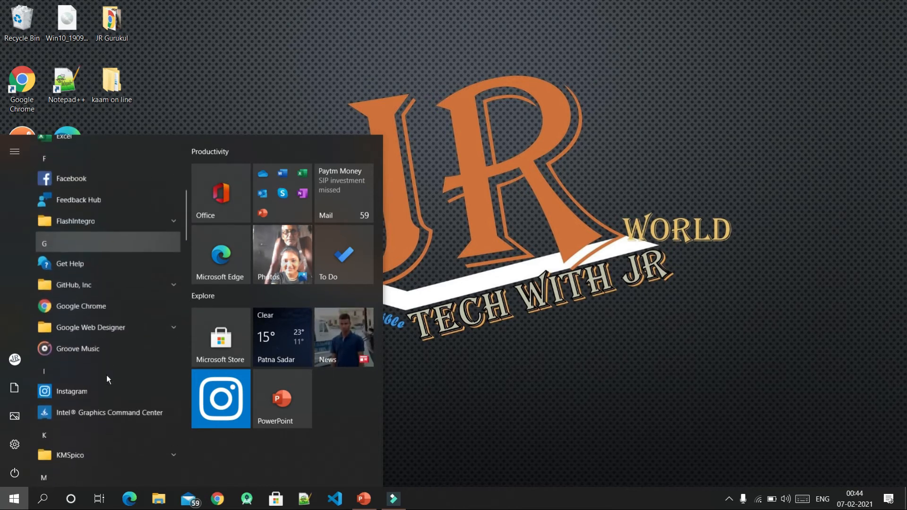
scroll(75, 433, "up", 10)
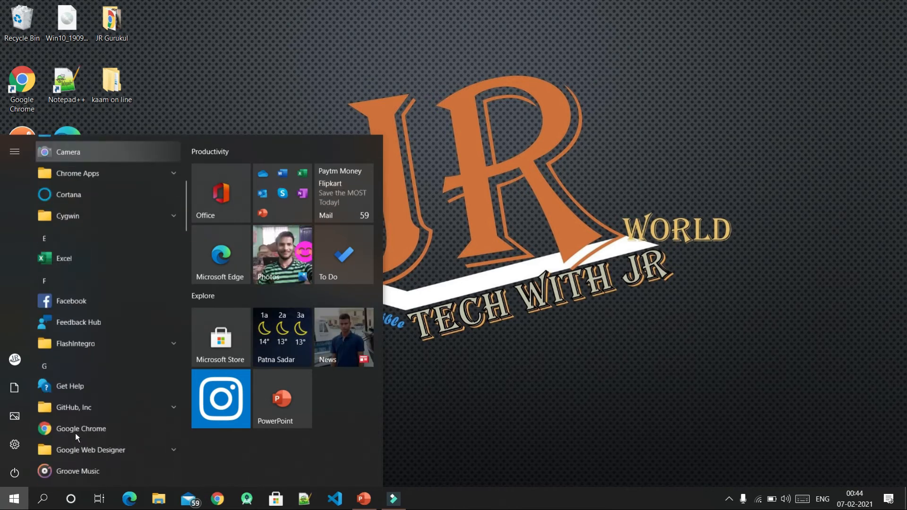
scroll(75, 433, "down", 9)
scroll(75, 433, "down", 5)
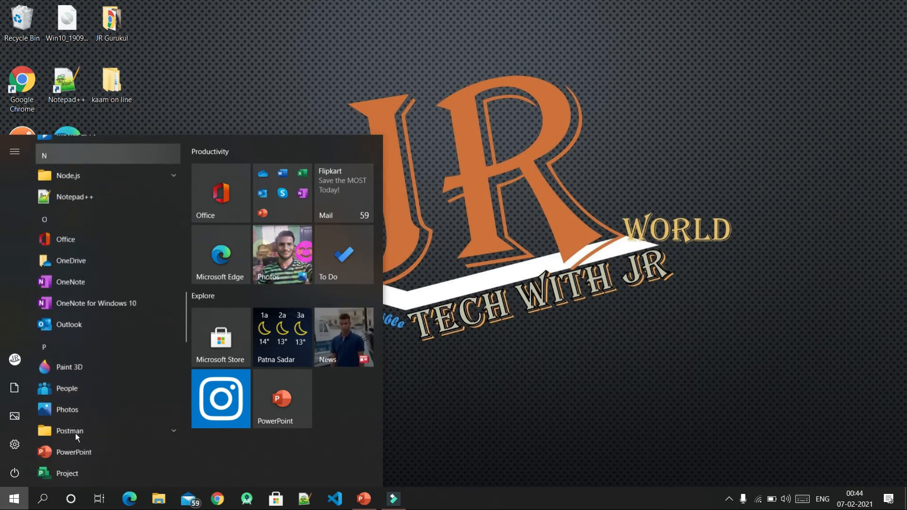
scroll(75, 433, "up", 3)
scroll(75, 433, "down", 4)
scroll(75, 433, "down", 8)
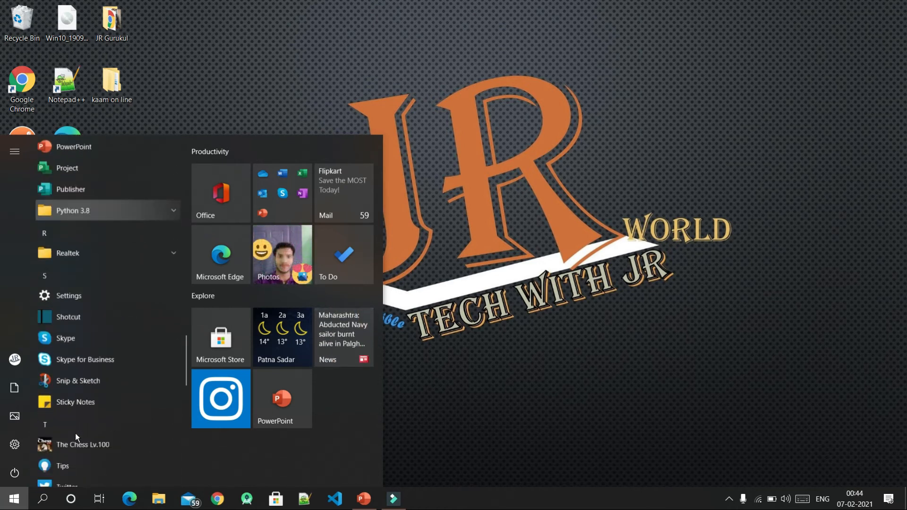
scroll(75, 433, "down", 6)
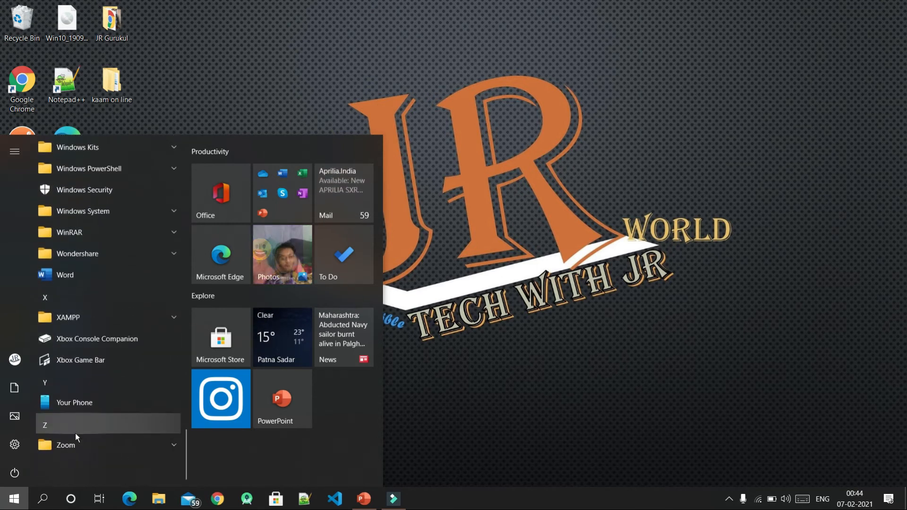
scroll(76, 434, "up", 3)
scroll(75, 433, "up", 1)
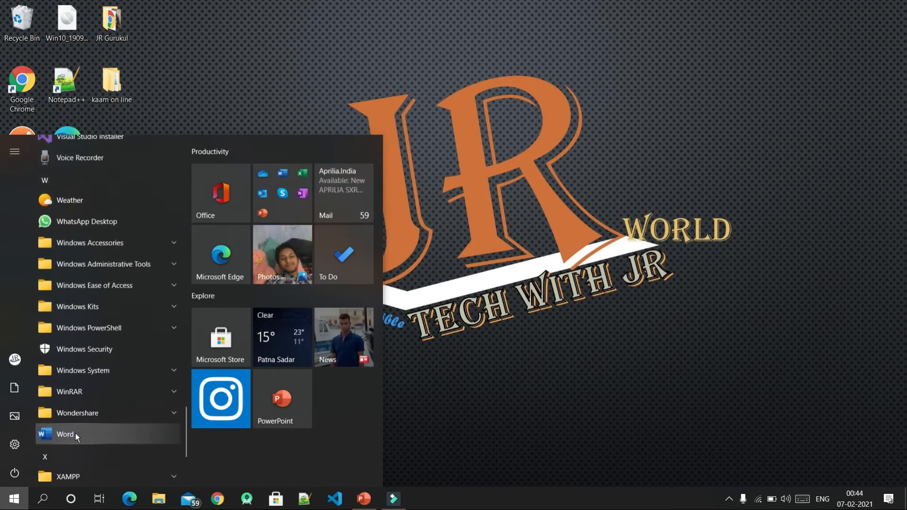
left_click(174, 244)
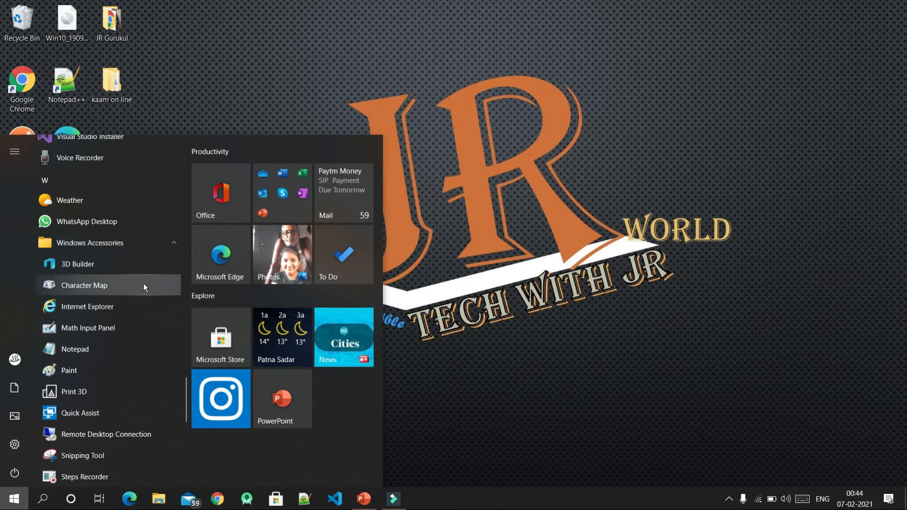
scroll(149, 333, "down", 2)
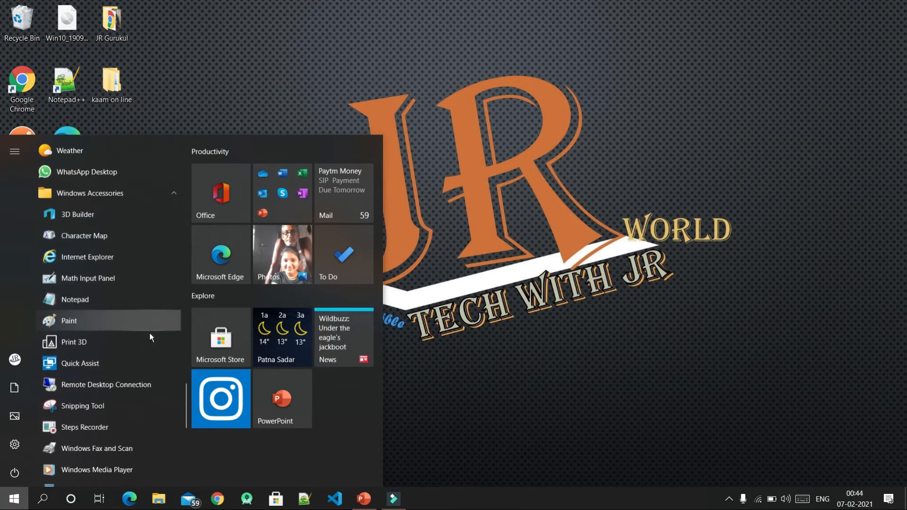
left_click(69, 320)
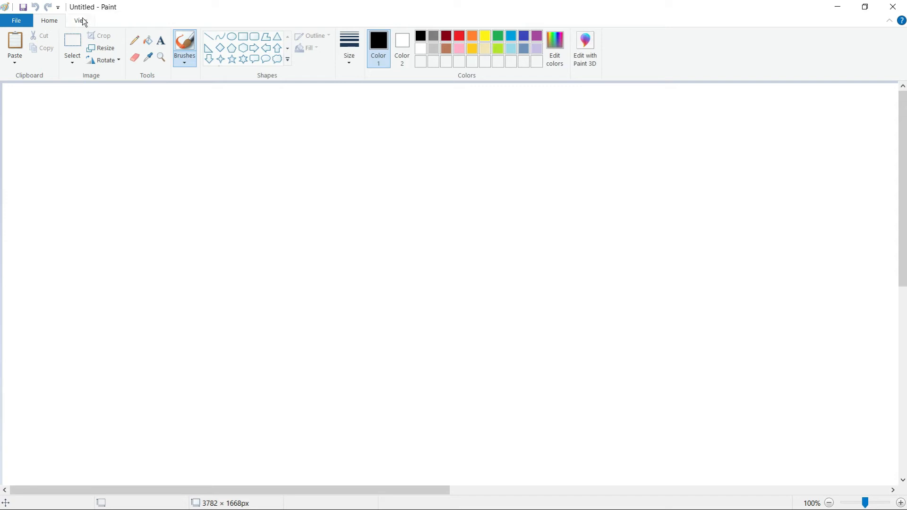
Step: Review Paint's save format and print options, and view the About Paint version information
left_click(19, 20)
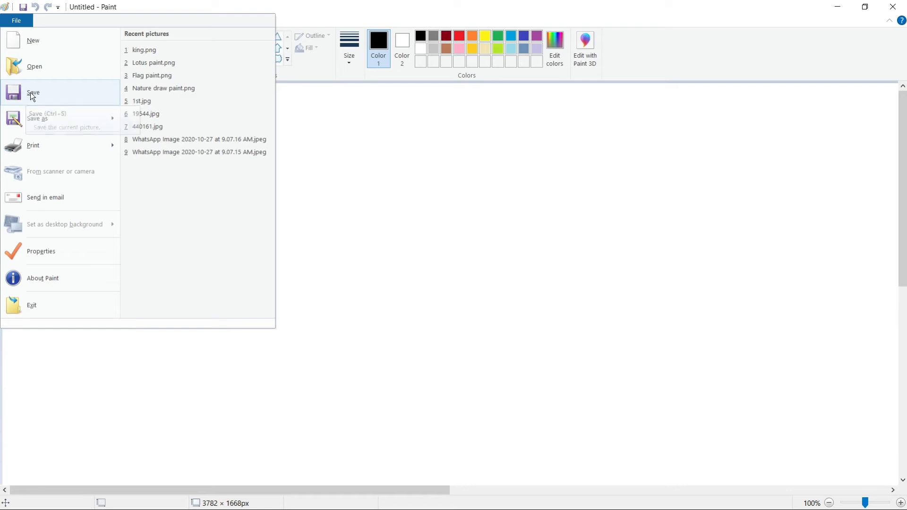
mouse_move(41, 114)
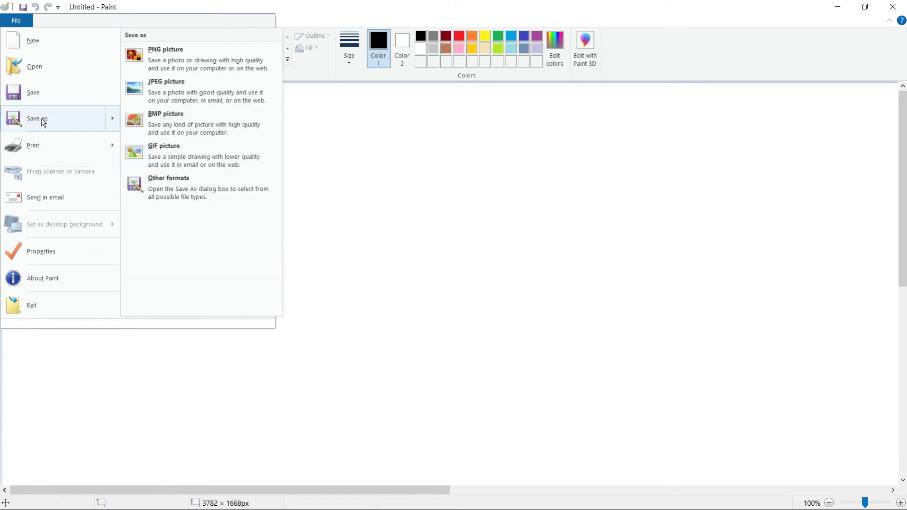
mouse_move(34, 143)
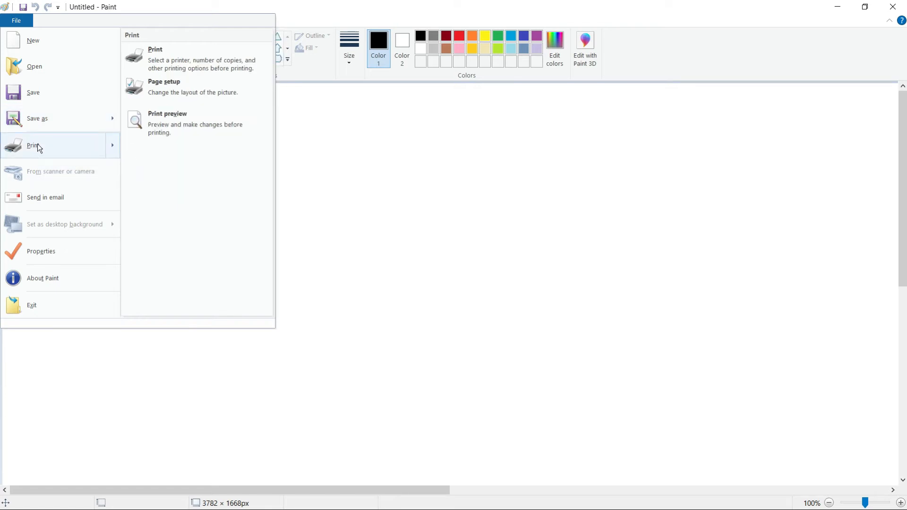
left_click(43, 278)
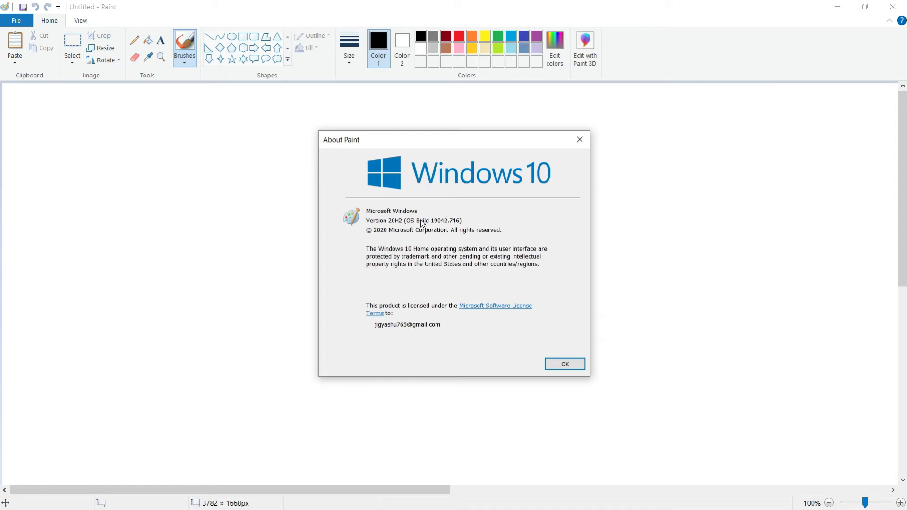
left_click(401, 222)
left_click(600, 84)
left_click(579, 140)
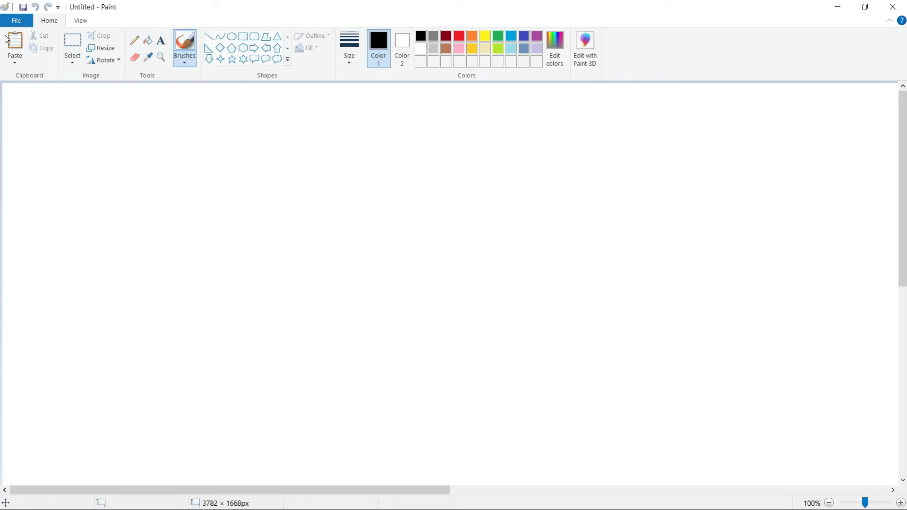
left_click(8, 9)
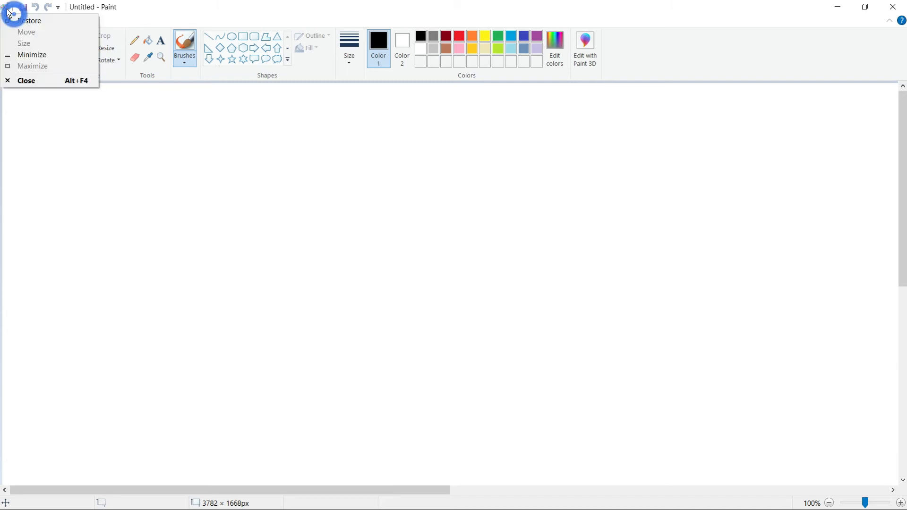
left_click(61, 170)
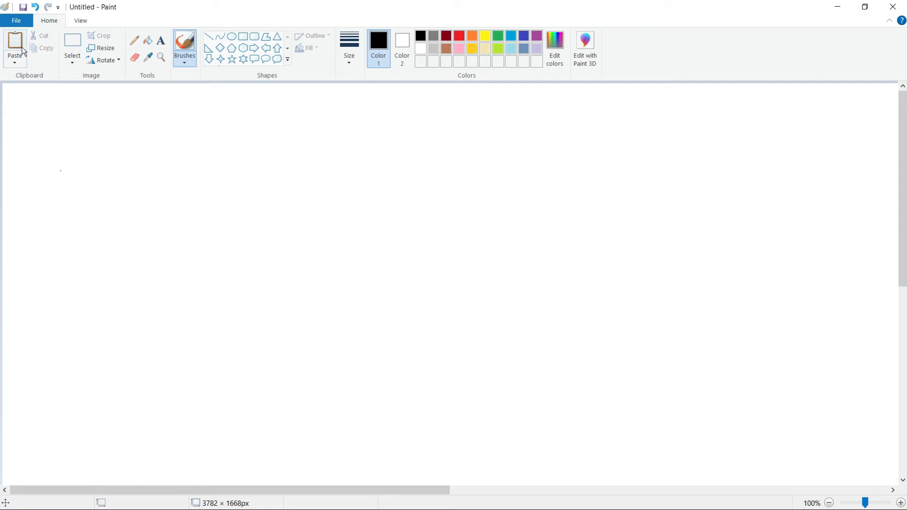
Step: Preview the canvas in full screen and return, and briefly show the rulers around it
left_click(82, 21)
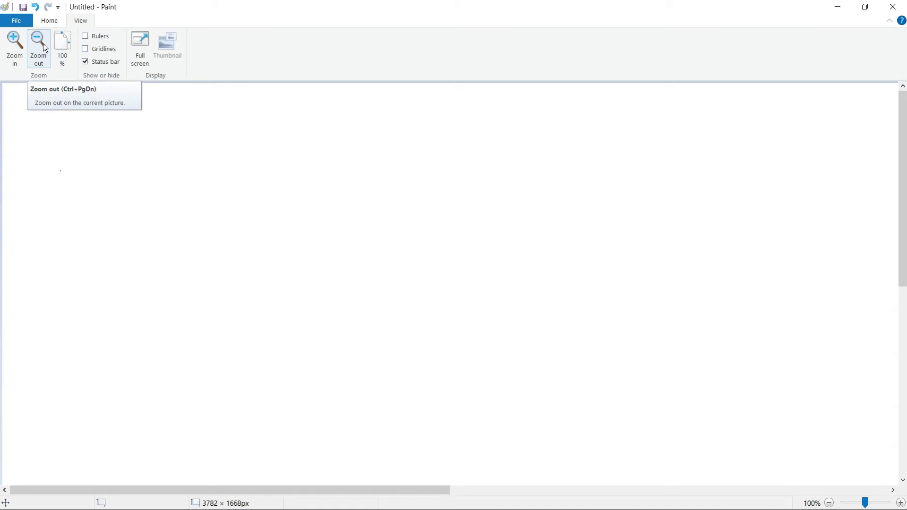
left_click(140, 45)
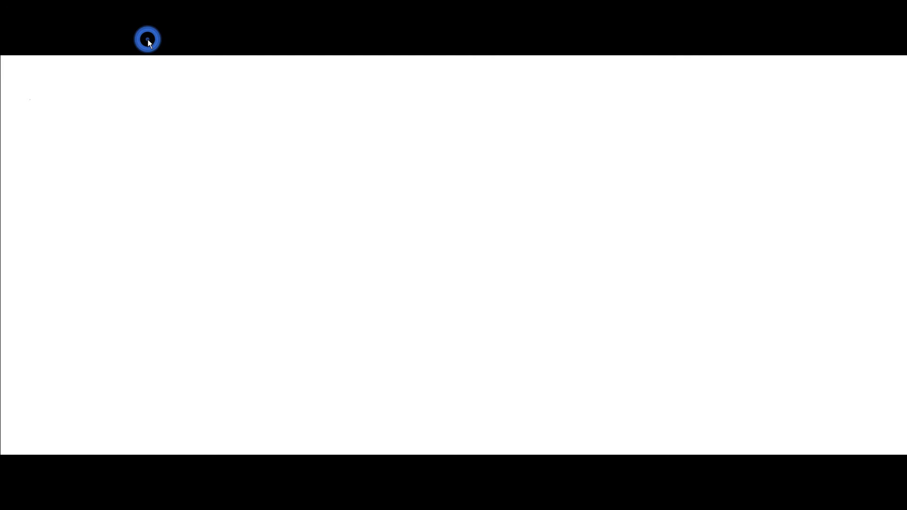
left_click(148, 39)
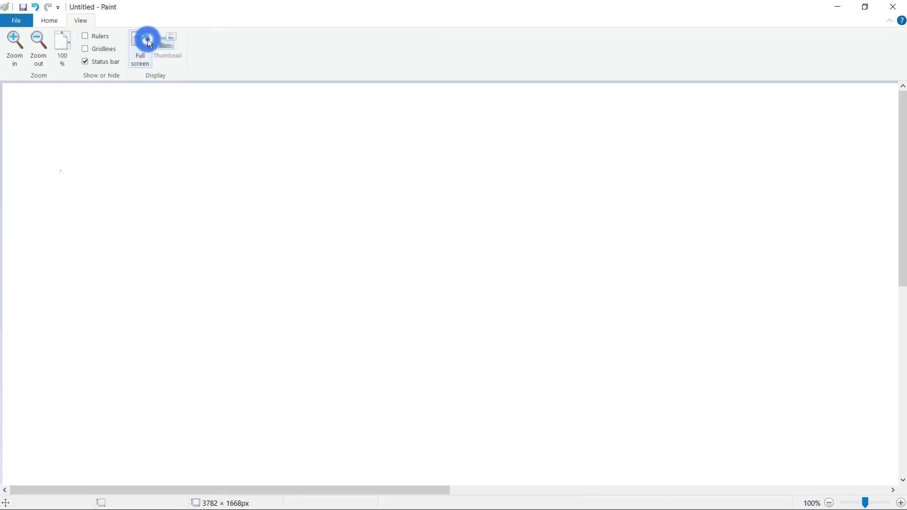
left_click(86, 36)
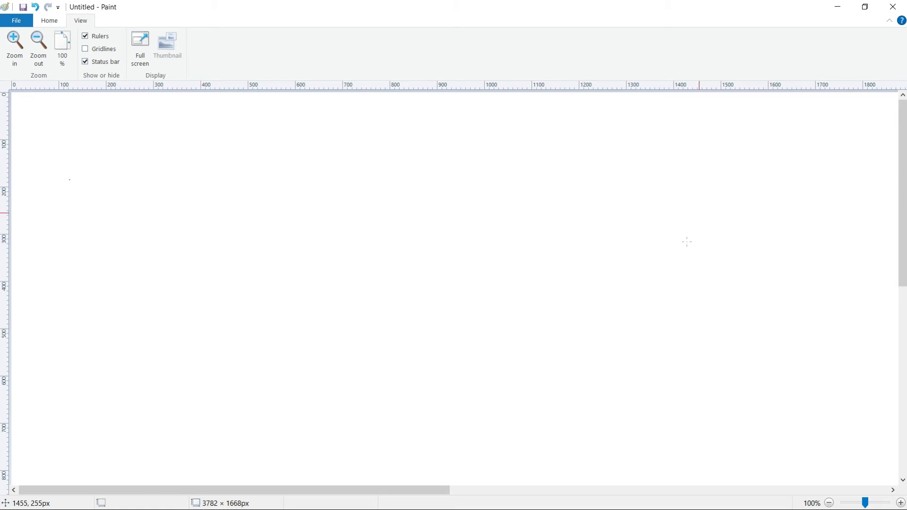
left_click(85, 36)
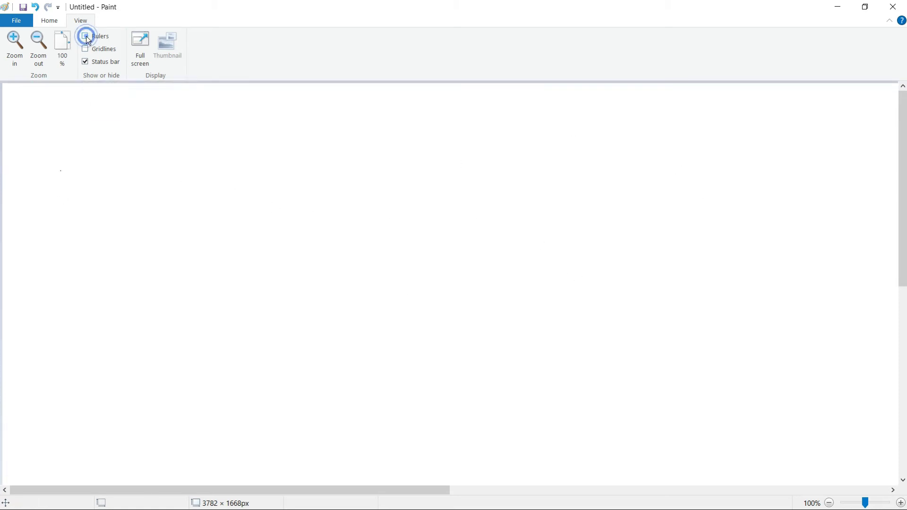
Step: With the gridlines shown, draw a black freehand zigzag line in the canvas's upper-left area, and hide the gridlines again
left_click(85, 49)
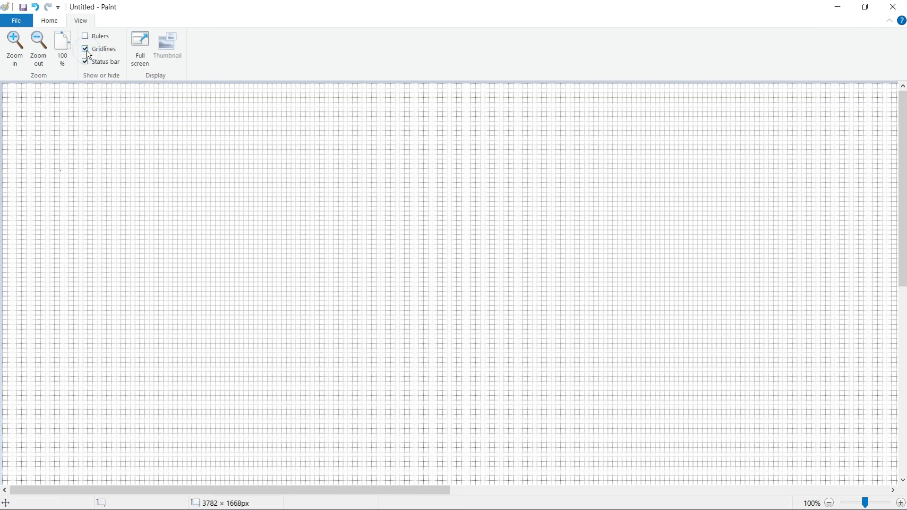
left_click_drag(221, 163, 319, 173)
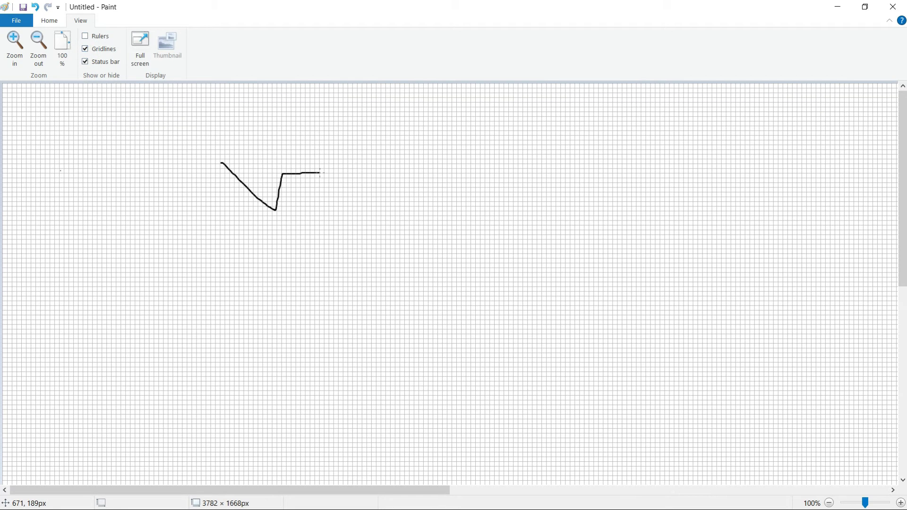
left_click(87, 49)
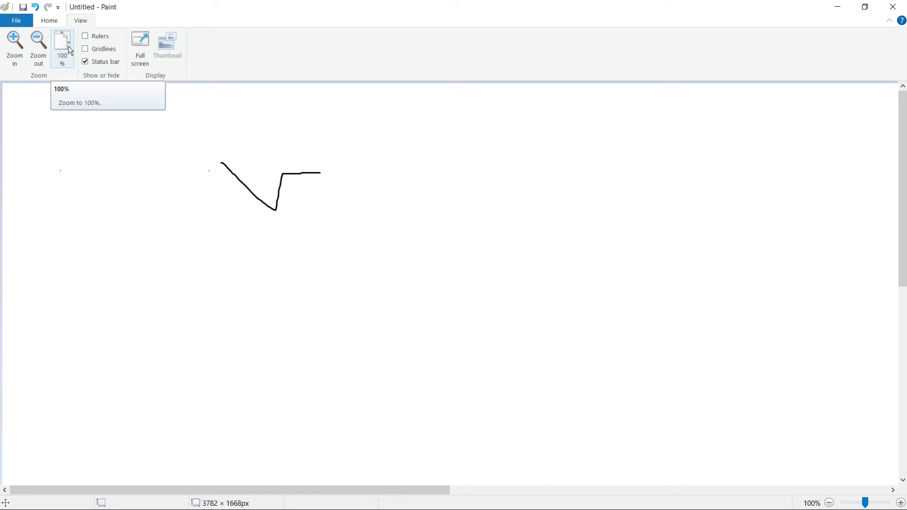
left_click(69, 49)
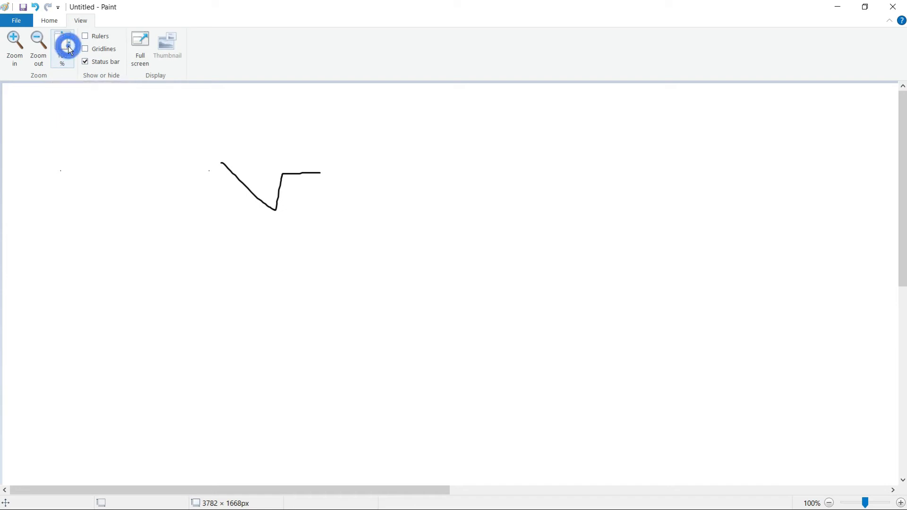
Step: Select a rectangular area of about 400 × 271 px around the zigzag line and flip it horizontally and vertically
left_click(51, 26)
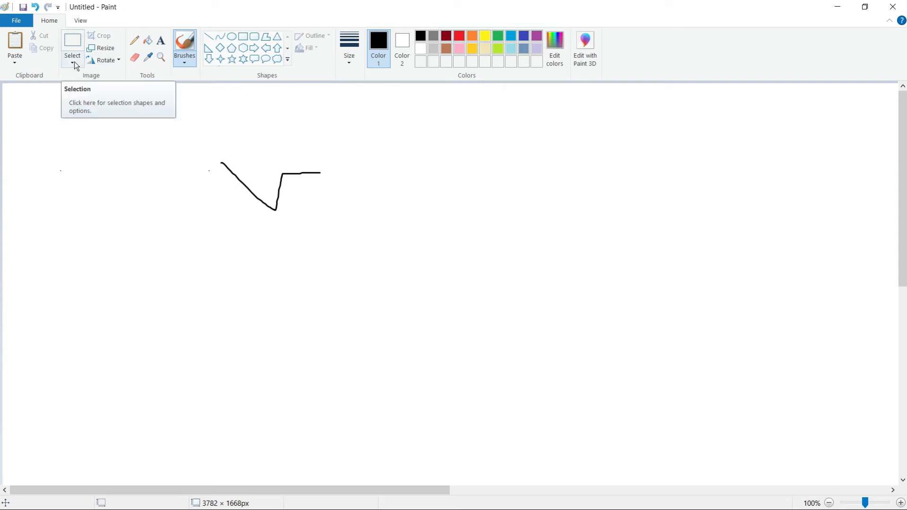
left_click(119, 61)
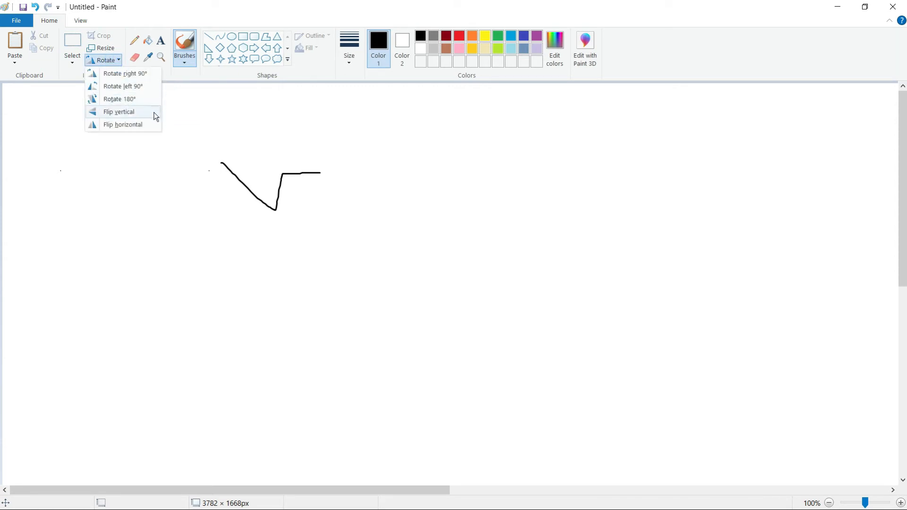
left_click(196, 124)
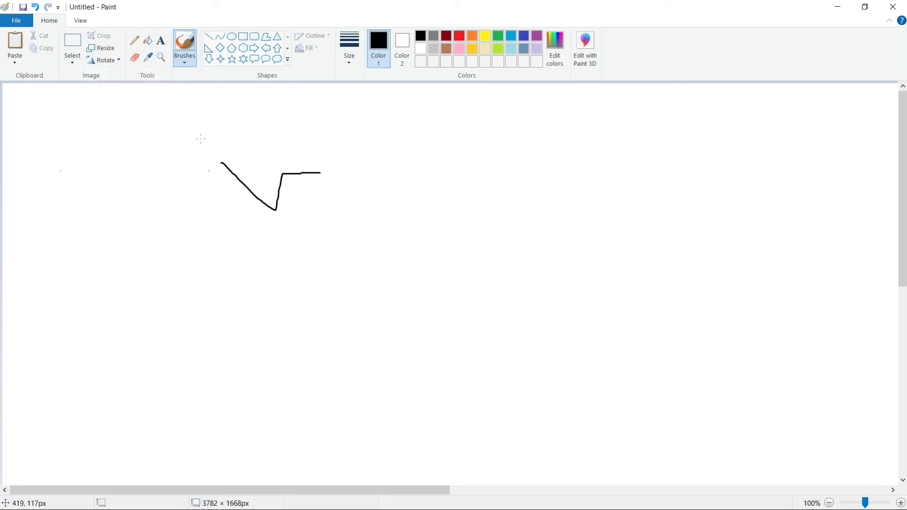
left_click(74, 47)
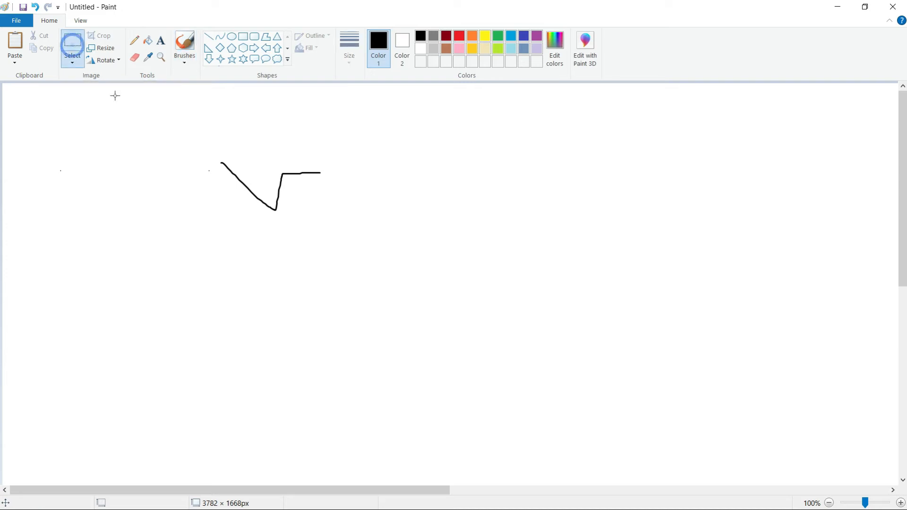
mouse_move(198, 136)
left_mouse_down()
mouse_move(411, 281)
mouse_move(387, 264)
left_mouse_up()
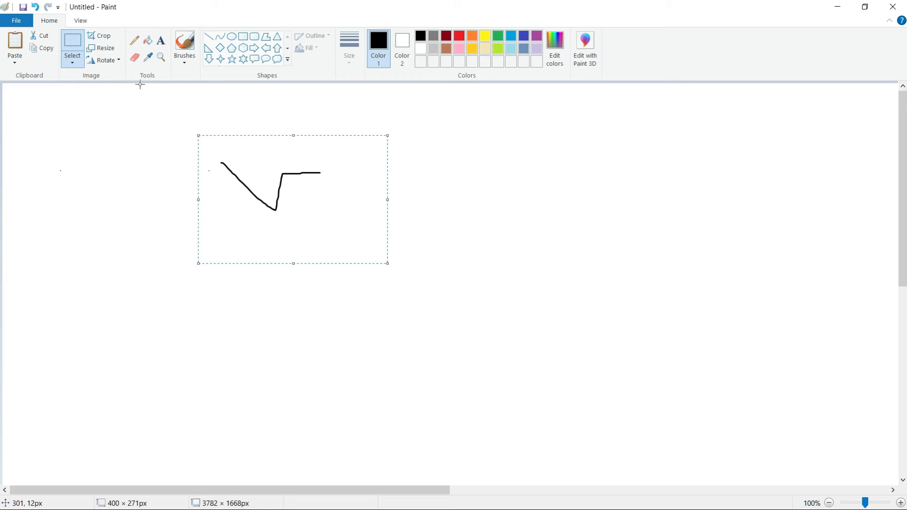
left_click(119, 60)
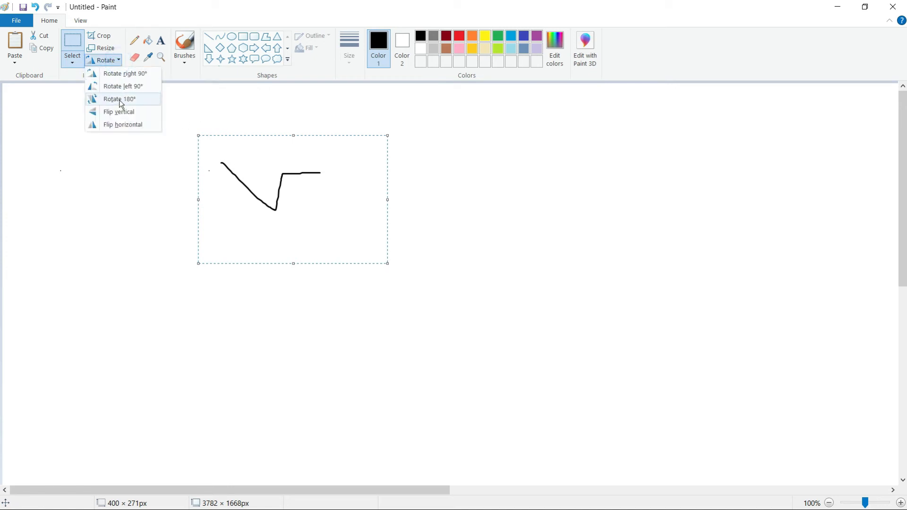
left_click(120, 124)
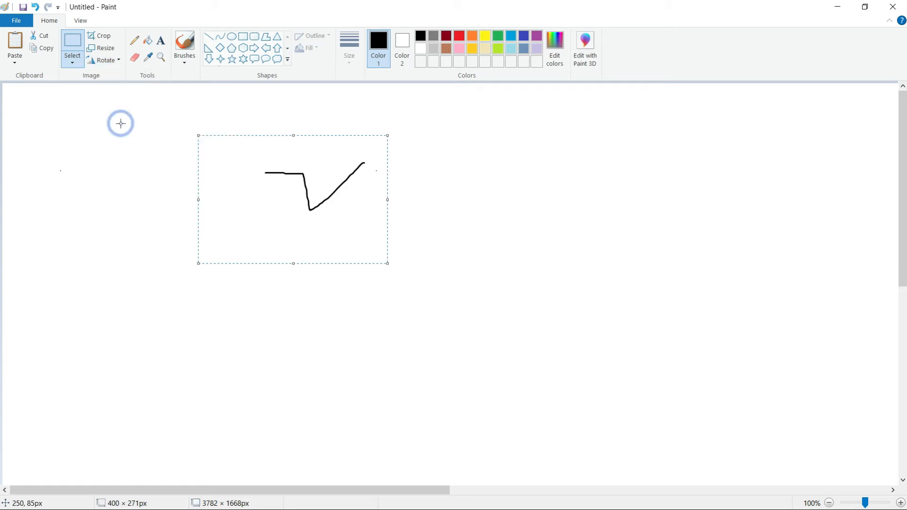
left_click(114, 59)
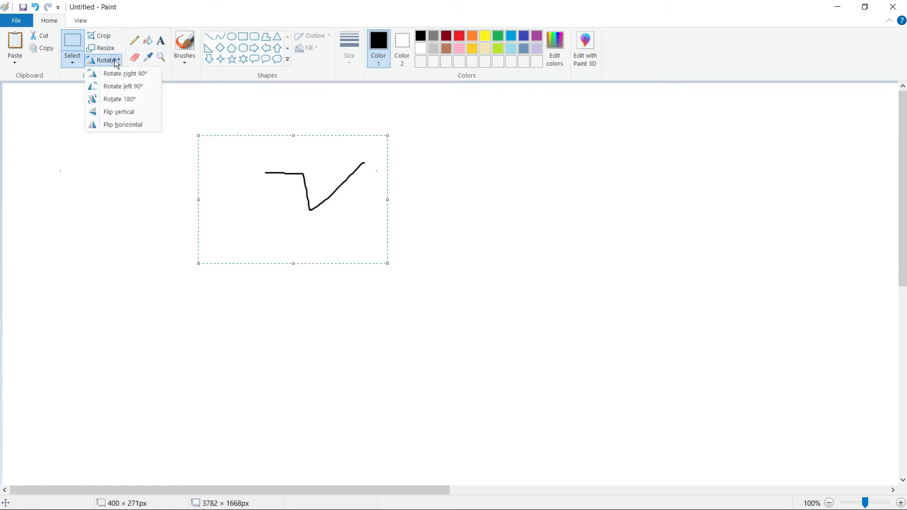
left_click(115, 112)
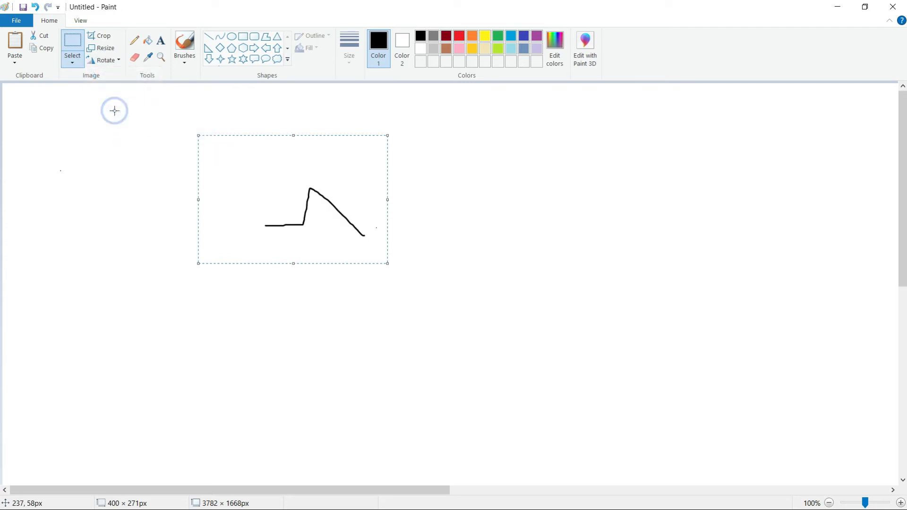
Step: Rotate the selected zigzag area by 180°, left 90° and right 90°, and release the selection
left_click(113, 61)
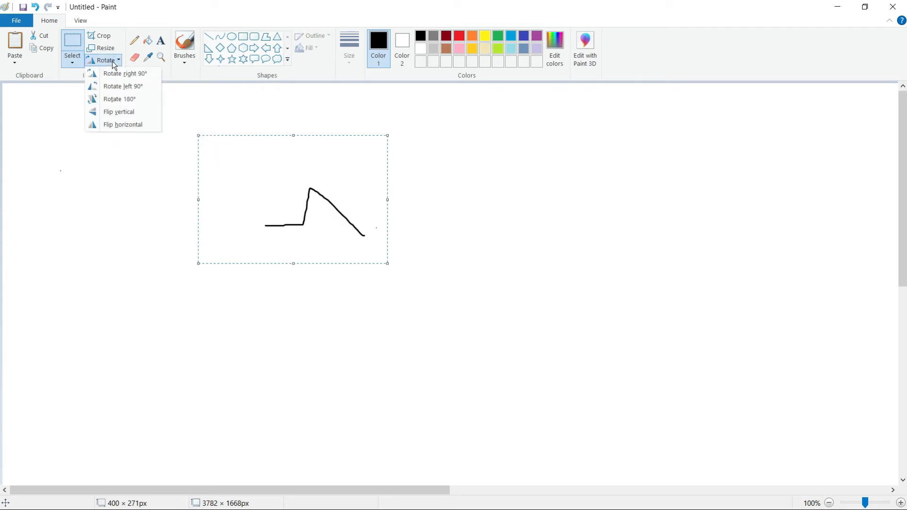
left_click(113, 98)
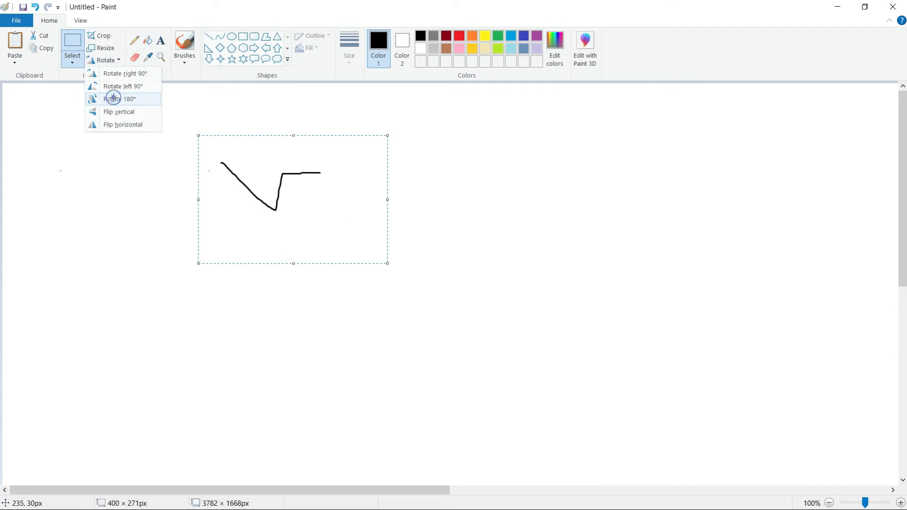
left_click(112, 60)
left_click(120, 87)
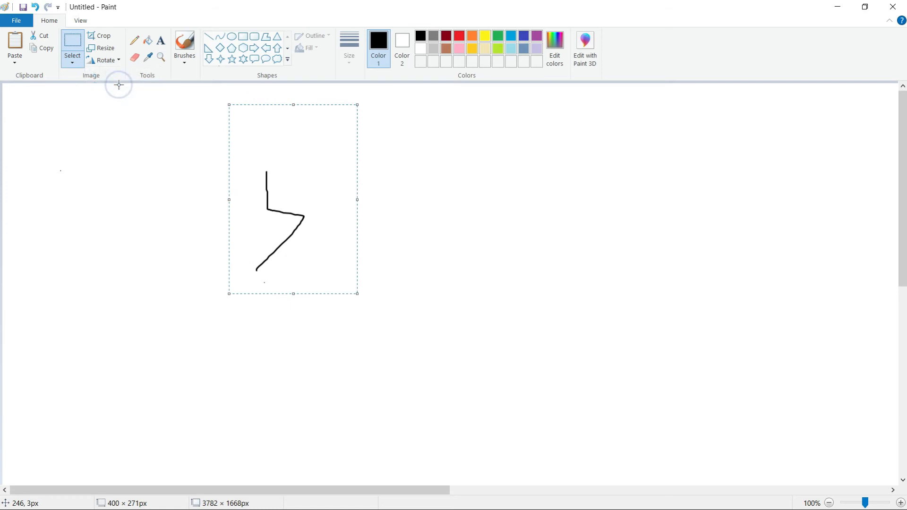
left_click(117, 60)
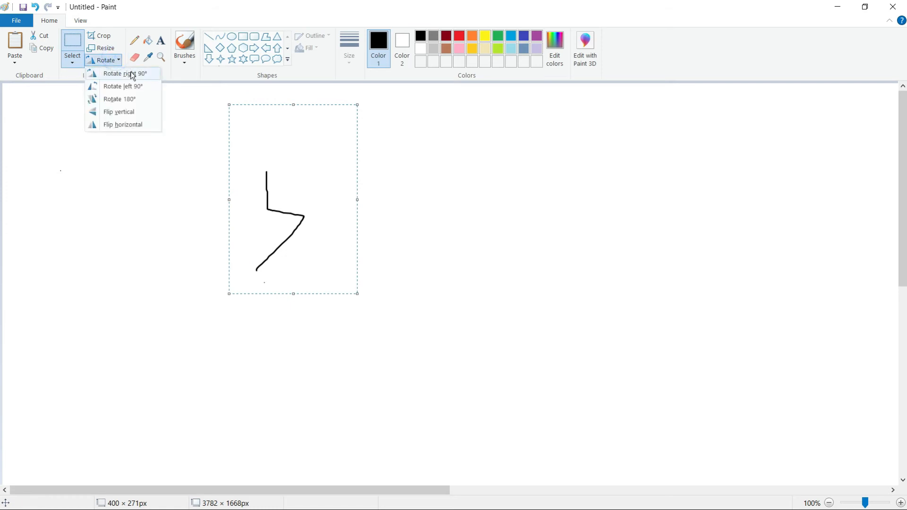
left_click(130, 74)
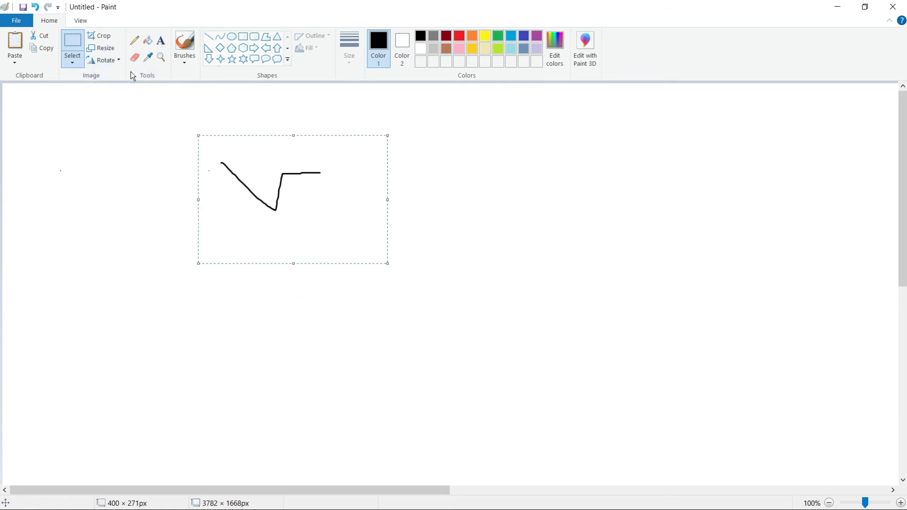
left_click(130, 131)
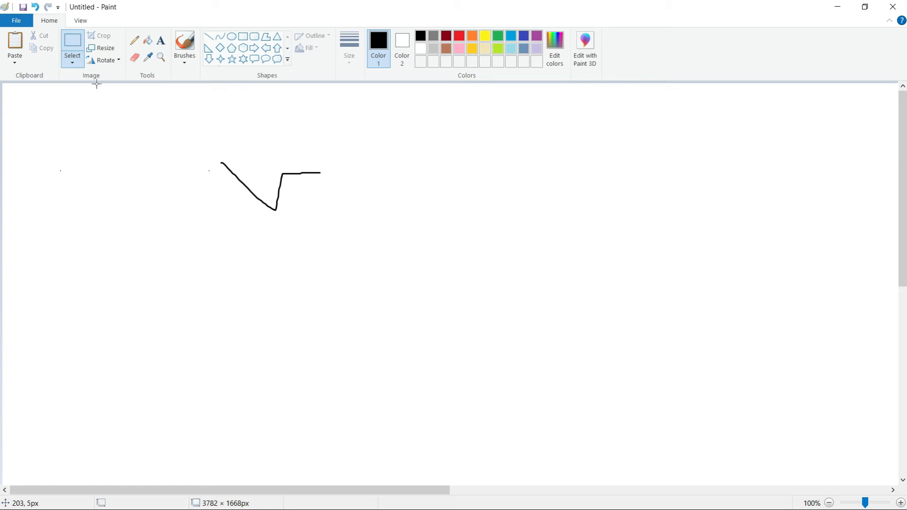
Step: Select everything on the canvas and delete it to leave a blank page
left_click(71, 64)
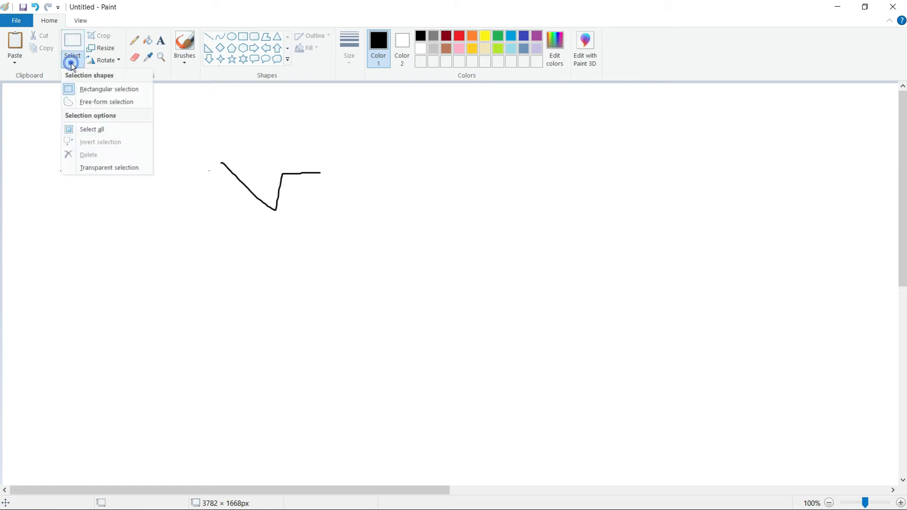
left_click(99, 133)
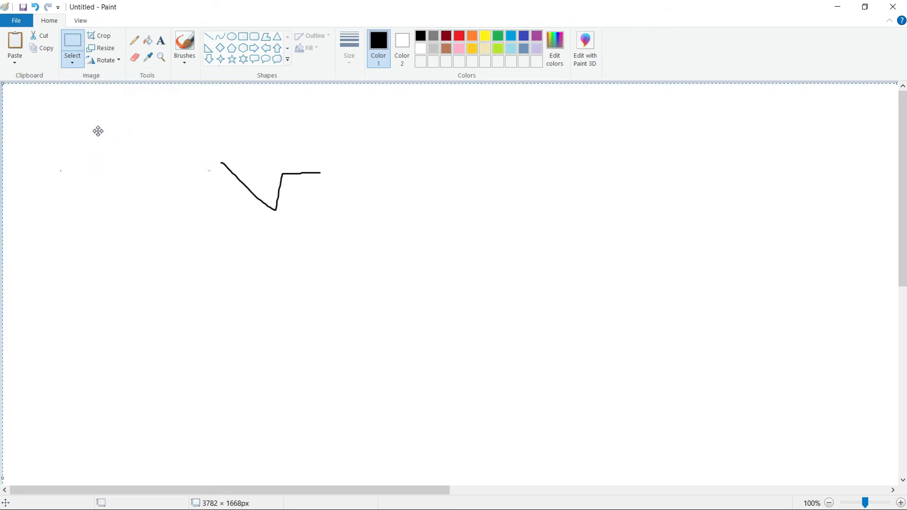
left_click(73, 60)
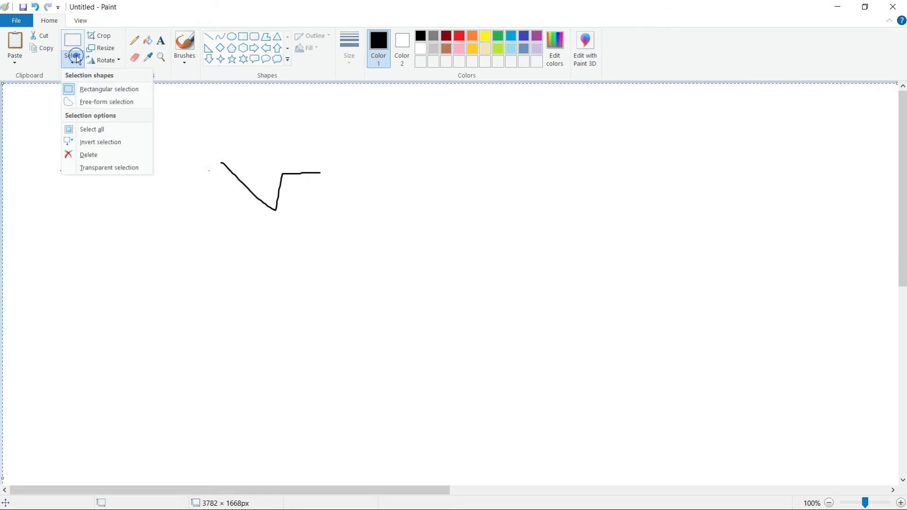
left_click(93, 127)
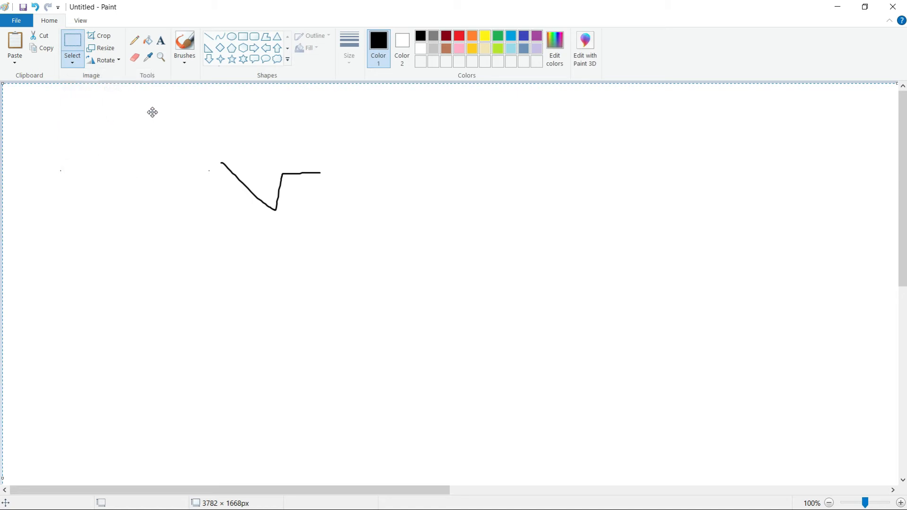
left_click(152, 112)
key("ctrl+a")
key("Delete")
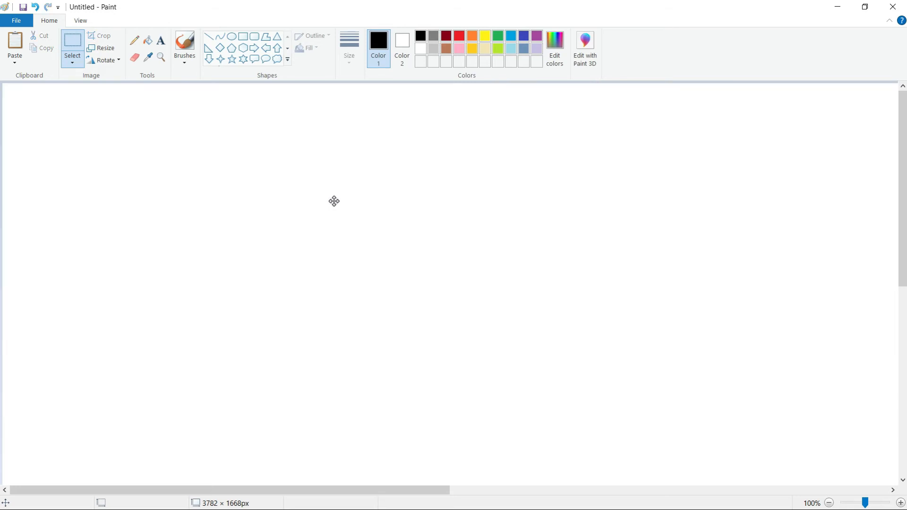
left_click(353, 184)
Step: With the Pencil, draw thin black freehand letter-like strokes across the canvas, ending with a long slanted line above them
left_click(135, 41)
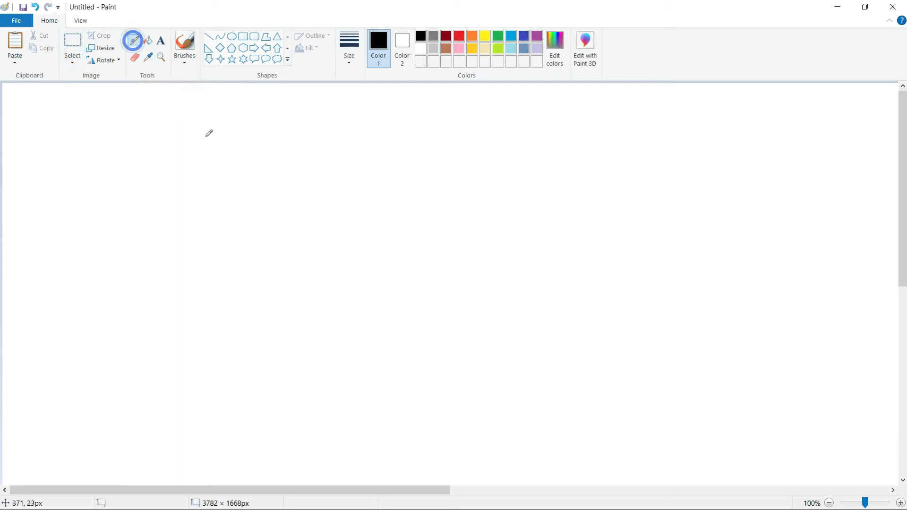
mouse_move(221, 188)
left_mouse_down()
mouse_move(288, 203)
mouse_move(252, 273)
left_mouse_up()
left_click_drag(290, 237, 357, 204)
left_click_drag(346, 171, 371, 298)
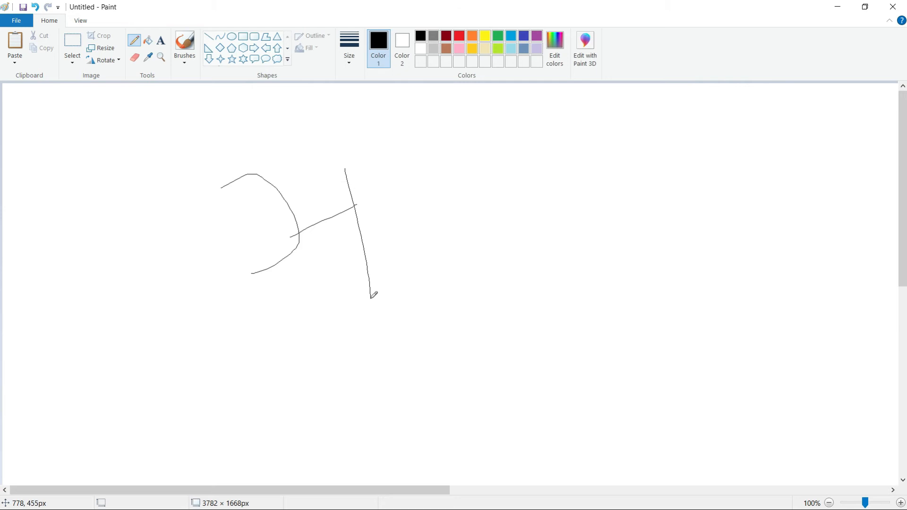
mouse_move(501, 166)
left_mouse_down()
mouse_move(477, 161)
mouse_move(540, 212)
mouse_move(444, 283)
mouse_move(547, 328)
left_mouse_up()
left_click_drag(561, 170, 600, 291)
mouse_move(615, 171)
left_mouse_down()
mouse_move(647, 226)
mouse_move(615, 193)
mouse_move(691, 130)
mouse_move(748, 271)
left_mouse_up()
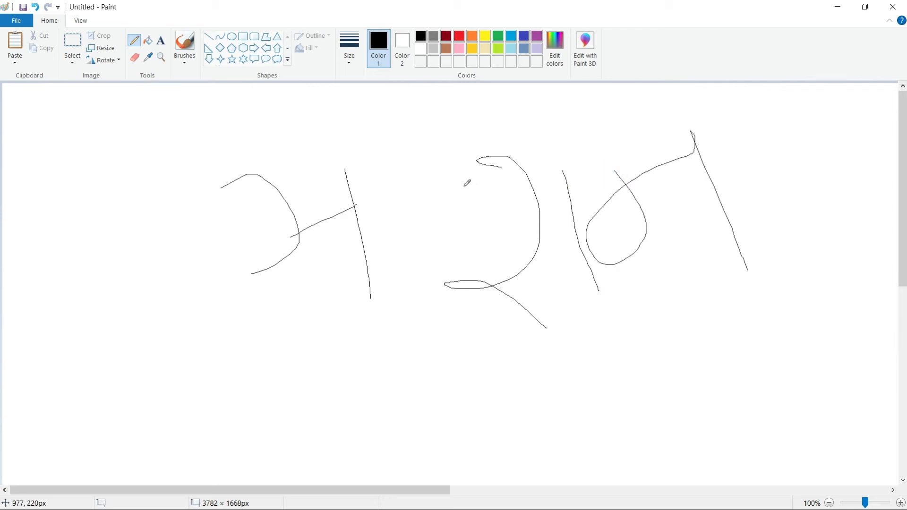
left_click_drag(502, 155, 807, 83)
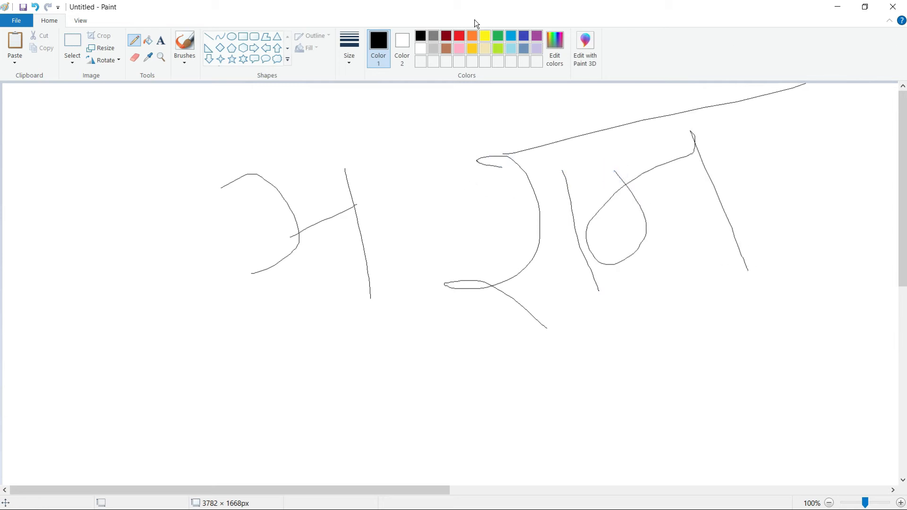
Step: Erase the leftmost group of pencil strokes with the Eraser
left_click(135, 60)
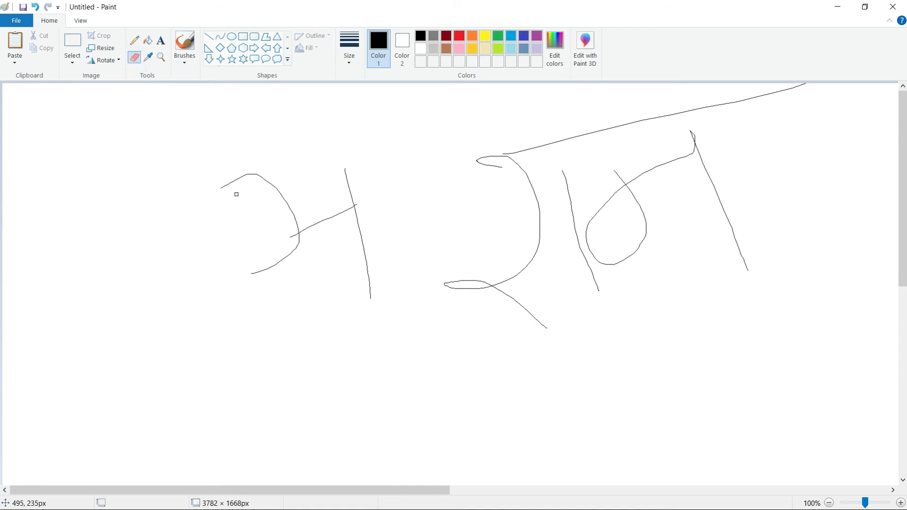
mouse_move(221, 187)
left_mouse_down()
mouse_move(267, 181)
mouse_move(298, 232)
mouse_move(293, 251)
mouse_move(250, 274)
left_mouse_up()
mouse_move(302, 230)
left_mouse_down()
mouse_move(353, 203)
mouse_move(345, 169)
mouse_move(371, 299)
left_mouse_up()
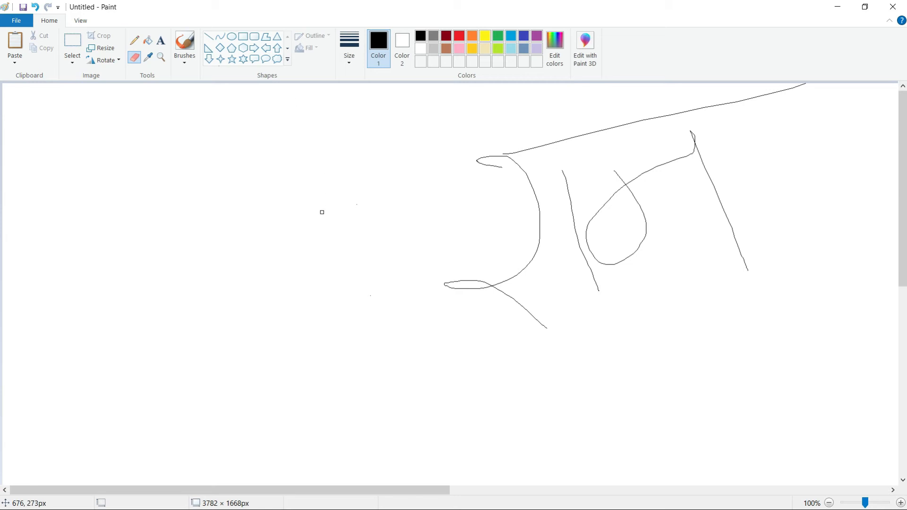
Step: Enlarge the eraser well beyond its starting size and erase the remaining pencil strokes and the long slanted line
key("ctrl+KP_Add")
key("ctrl+KP_Add")
key("ctrl+KP_Add")
key("ctrl+KP_Add")
key("ctrl+KP_Add")
key("ctrl+KP_Add")
key("ctrl+KP_Add")
key("ctrl+KP_Add")
key("ctrl+KP_Add")
key("ctrl+KP_Add")
key("ctrl+KP_Add")
key("ctrl+KP_Add")
key("ctrl+KP_Add")
key("ctrl+KP_Add")
key("ctrl+KP_Add")
key("ctrl+KP_Add")
key("ctrl+KP_Add")
key("ctrl+KP_Add")
key("ctrl+KP_Add")
key("ctrl+KP_Add")
key("ctrl+KP_Subtract")
key("ctrl+KP_Subtract")
key("ctrl+KP_Subtract")
key("ctrl+KP_Subtract")
key("ctrl+KP_Subtract")
key("ctrl+KP_Subtract")
key("ctrl+KP_Subtract")
key("ctrl+KP_Subtract")
key("ctrl+KP_Subtract")
key("ctrl+KP_Subtract")
left_click_drag(502, 169, 479, 166)
left_click_drag(701, 108, 779, 91)
mouse_move(871, 44)
left_mouse_down()
mouse_move(696, 138)
mouse_move(528, 324)
mouse_move(624, 213)
mouse_move(576, 216)
mouse_move(485, 262)
mouse_move(448, 291)
mouse_move(476, 317)
mouse_move(526, 308)
mouse_move(553, 194)
mouse_move(528, 188)
mouse_move(492, 154)
left_mouse_up()
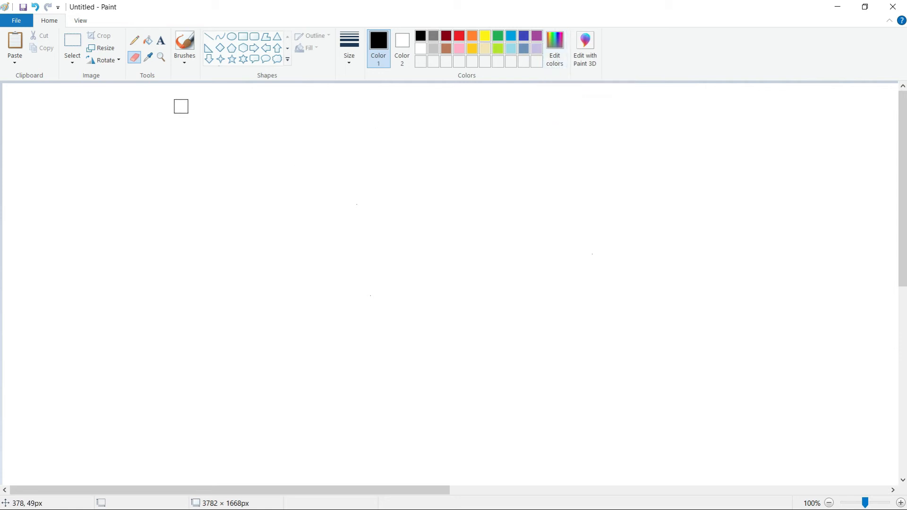
Step: Draw three black curves side by side across the upper canvas using Brush, Calligraphy brush 1 and Calligraphy brush 2
left_click(161, 57)
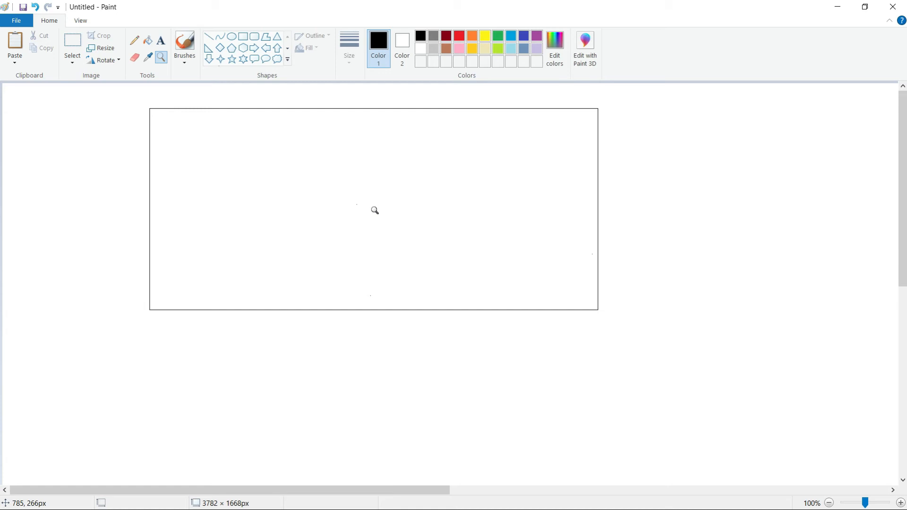
left_click(185, 63)
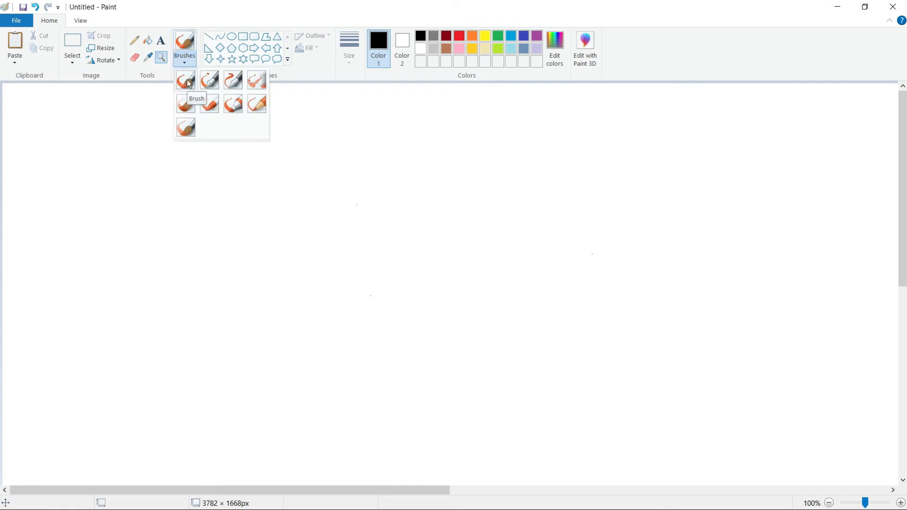
left_click(188, 82)
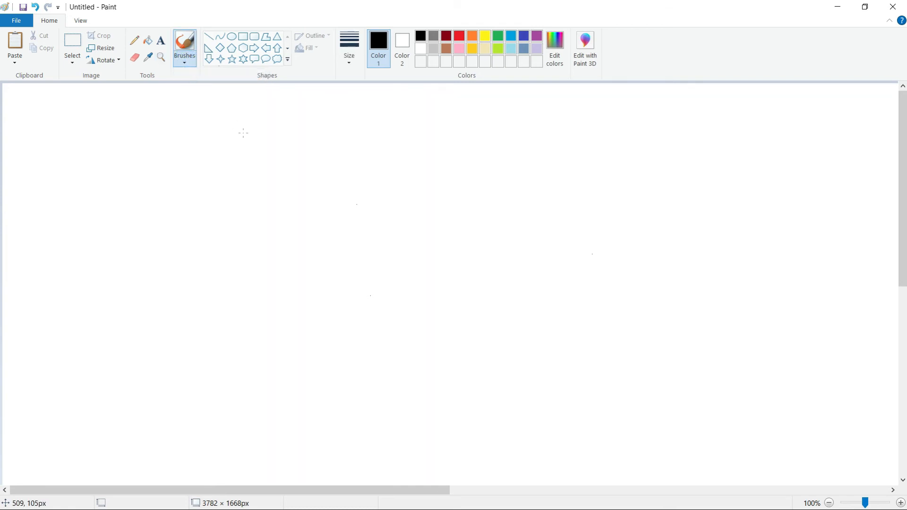
left_click_drag(211, 131, 269, 168)
left_click(186, 57)
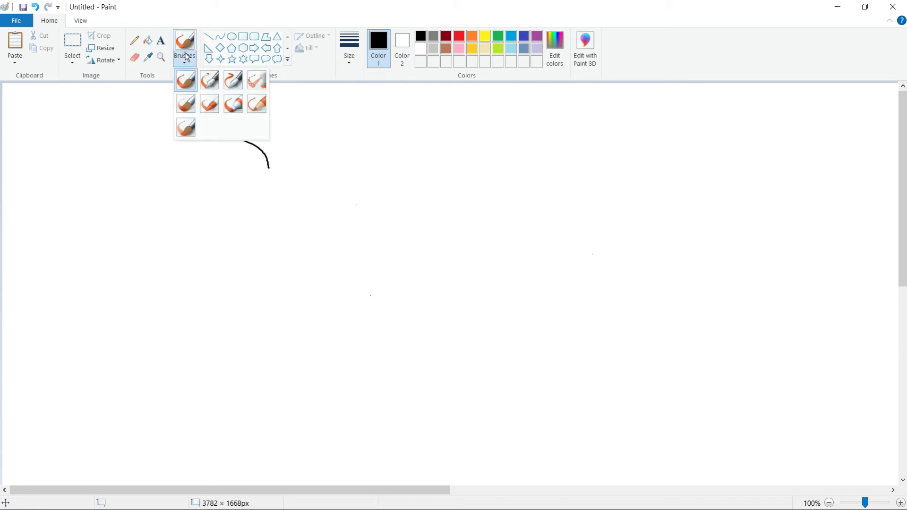
left_click(211, 79)
mouse_move(296, 123)
left_mouse_down()
mouse_move(347, 157)
mouse_move(325, 235)
left_mouse_up()
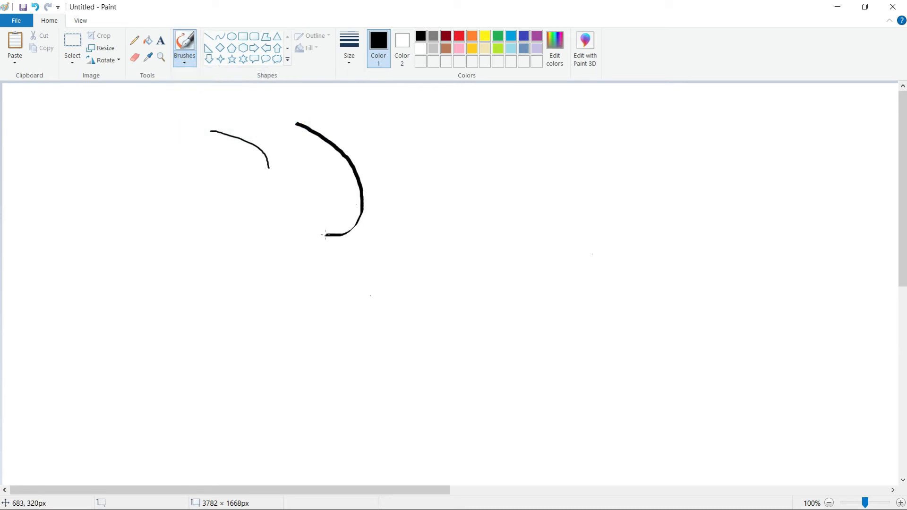
left_click(185, 52)
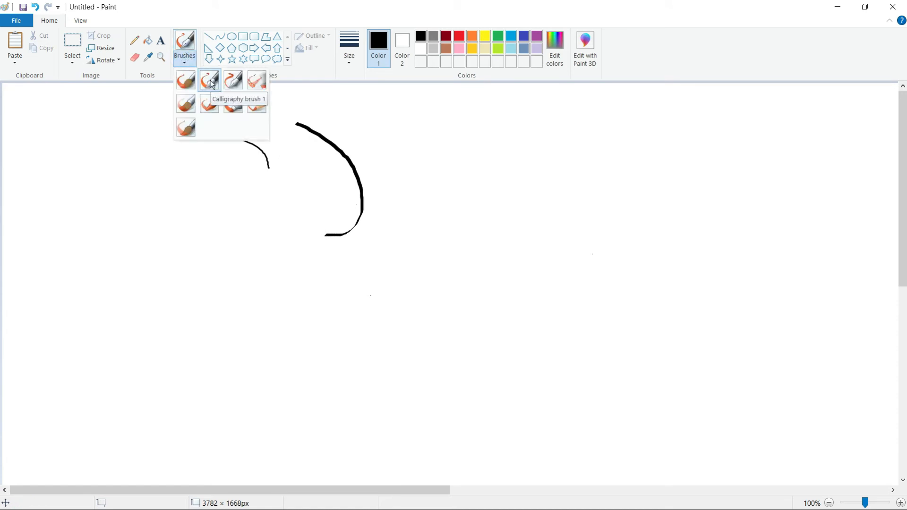
left_click(232, 81)
mouse_move(386, 124)
left_mouse_down()
mouse_move(459, 196)
mouse_move(317, 281)
left_mouse_up()
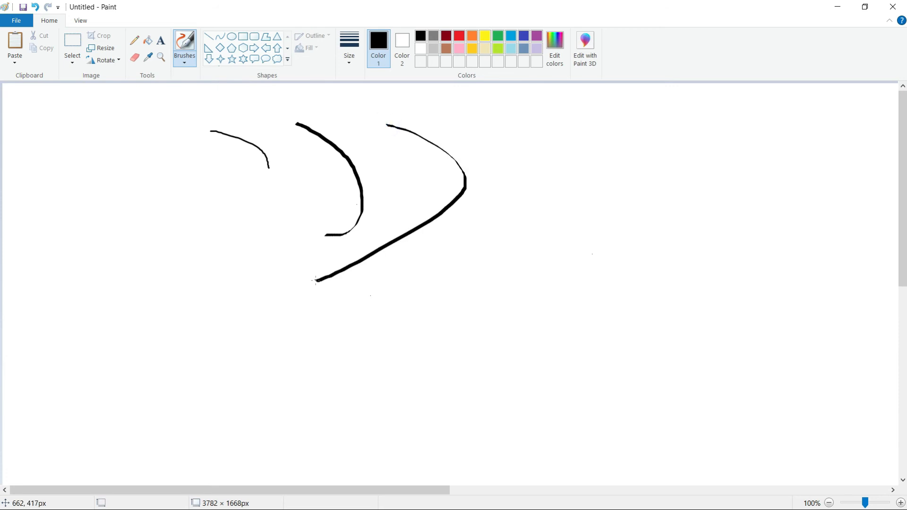
Step: Add an Airbrush scribble beside the curves, a thick Oil brush stroke on the far side and a diagonal Crayon stroke crossing the first curve
left_click(176, 58)
left_click(257, 80)
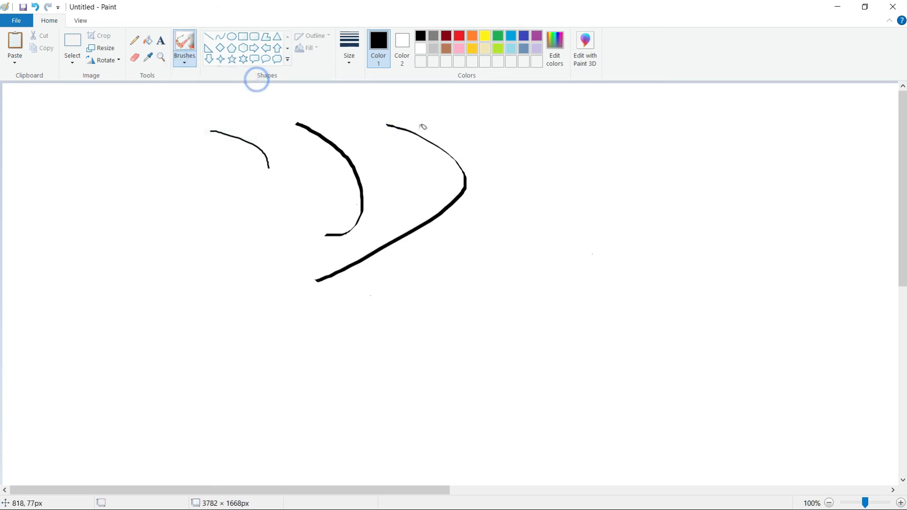
mouse_move(540, 157)
left_mouse_down()
mouse_move(501, 196)
mouse_move(486, 296)
mouse_move(571, 183)
mouse_move(623, 161)
left_mouse_up()
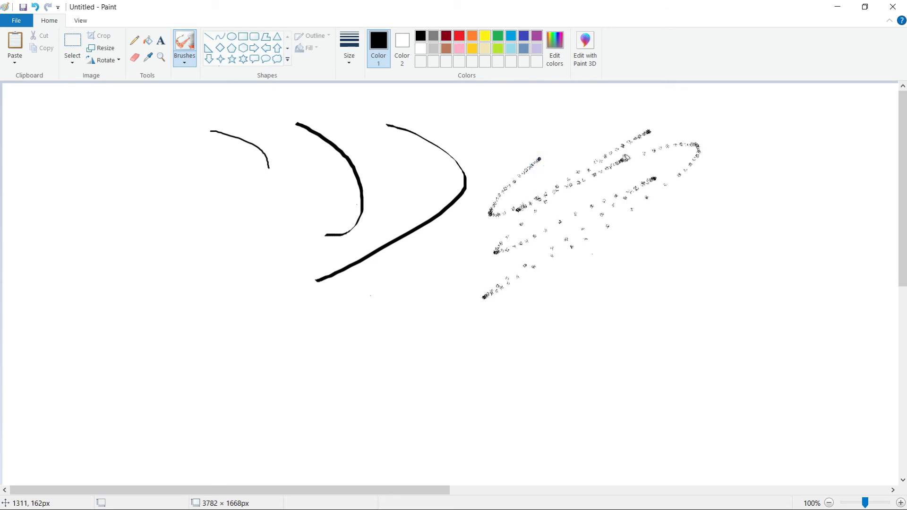
left_click(185, 69)
left_click(185, 106)
mouse_move(148, 128)
left_mouse_down()
mouse_move(181, 194)
mouse_move(119, 268)
mouse_move(161, 266)
mouse_move(298, 327)
left_mouse_up()
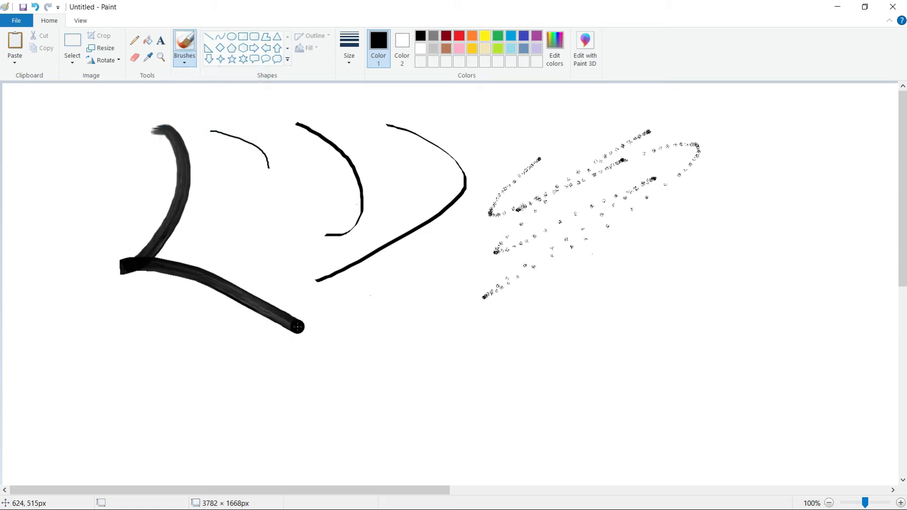
left_click(185, 61)
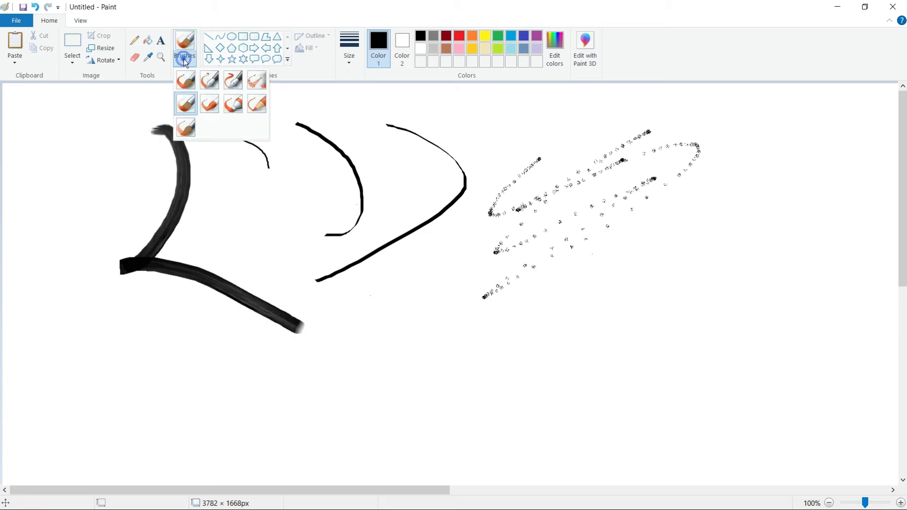
left_click(210, 104)
left_click_drag(217, 131, 317, 236)
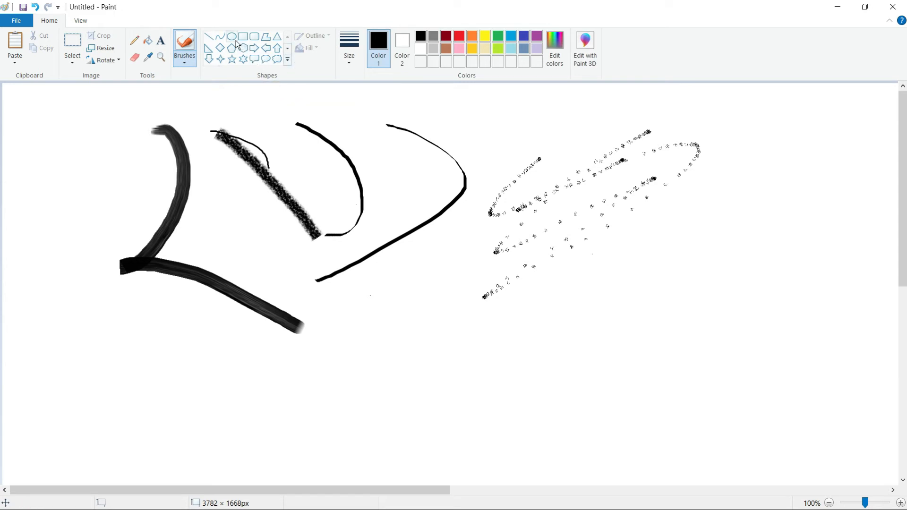
Step: Draw a rectangle of about 660 × 359 px below the airbrush scribble and an ellipse of about 503 × 514 px around the oil brush stroke
left_click(287, 60)
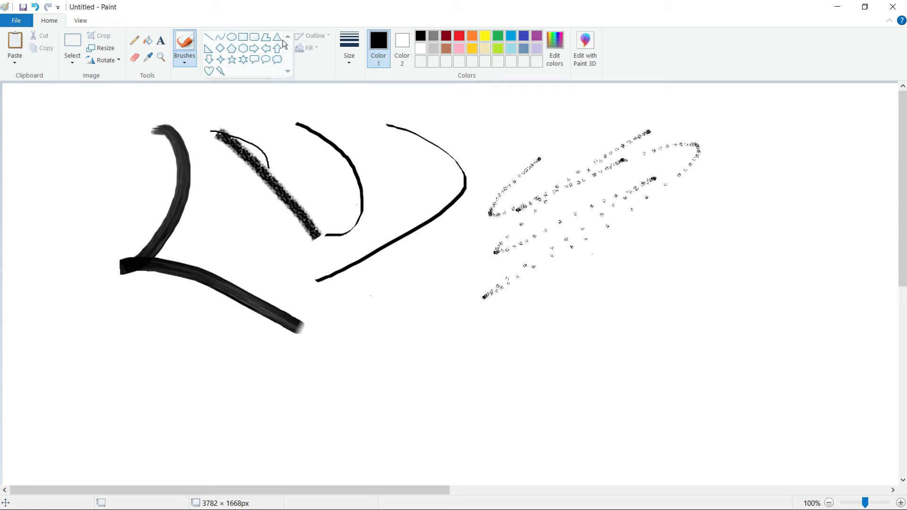
left_click(244, 41)
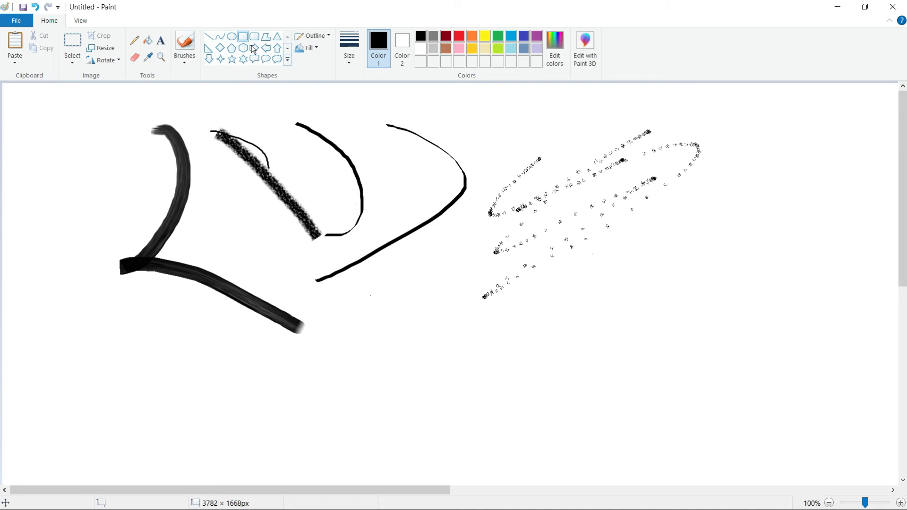
left_click_drag(417, 244, 728, 415)
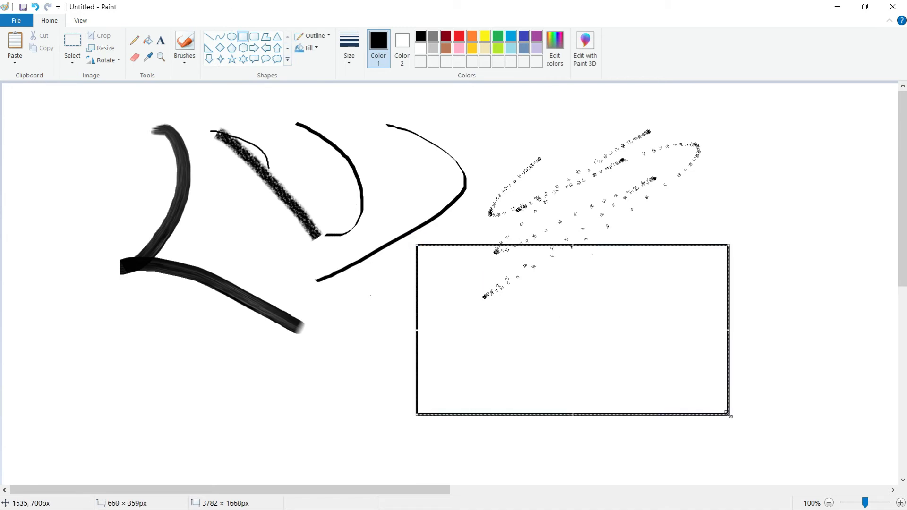
left_click(749, 243)
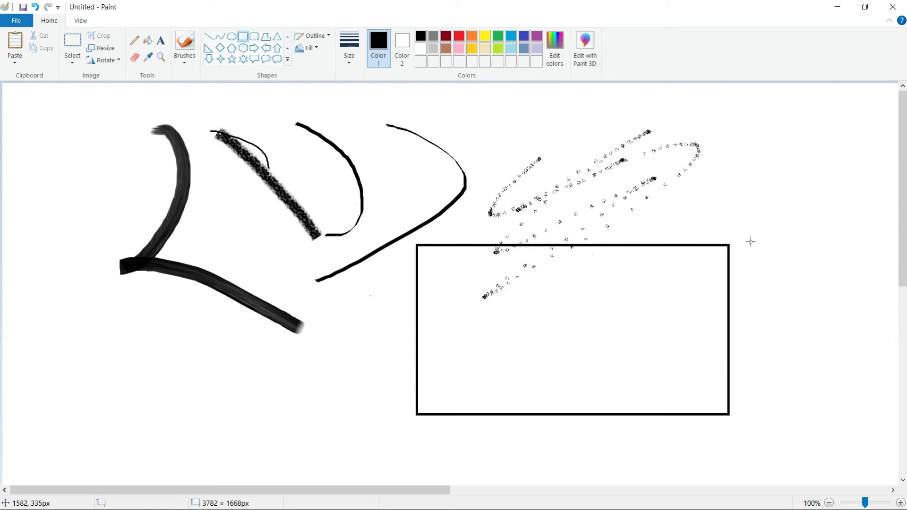
left_click(231, 36)
left_click_drag(54, 151, 291, 394)
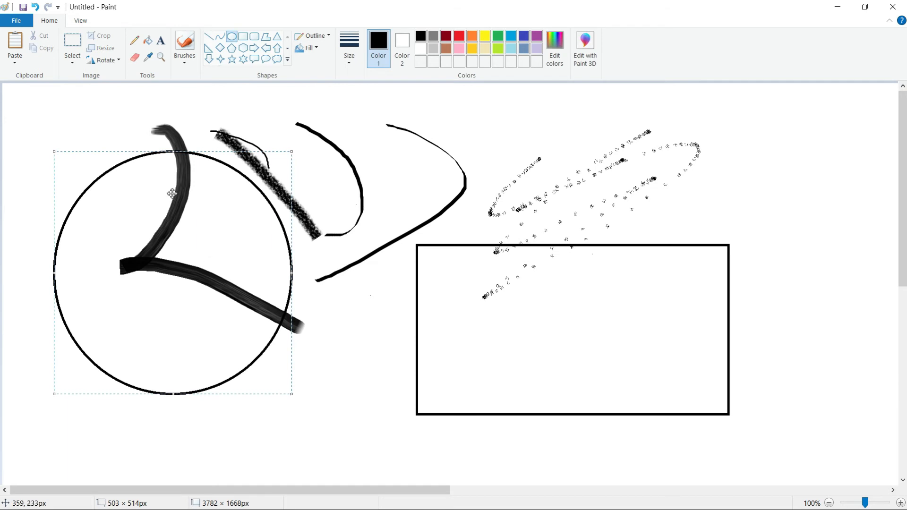
Step: Draw a rounded rectangle of about 282 × 192 px in empty canvas and move it inside the large rectangle
left_click(355, 170)
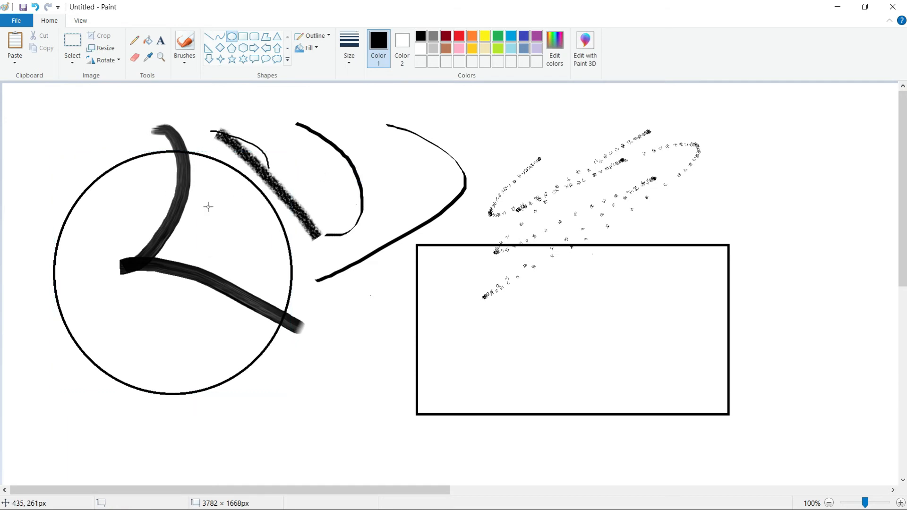
left_click(254, 37)
left_click_drag(740, 135, 873, 225)
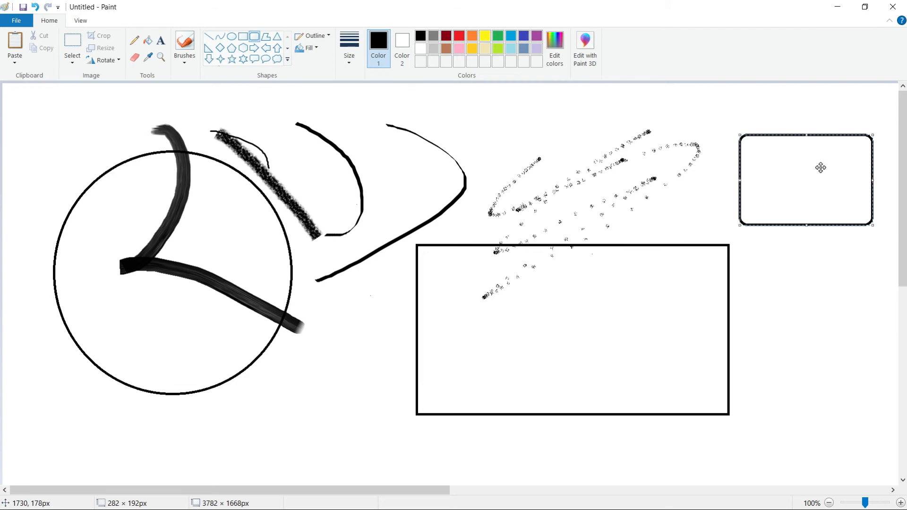
left_click_drag(811, 170, 585, 313)
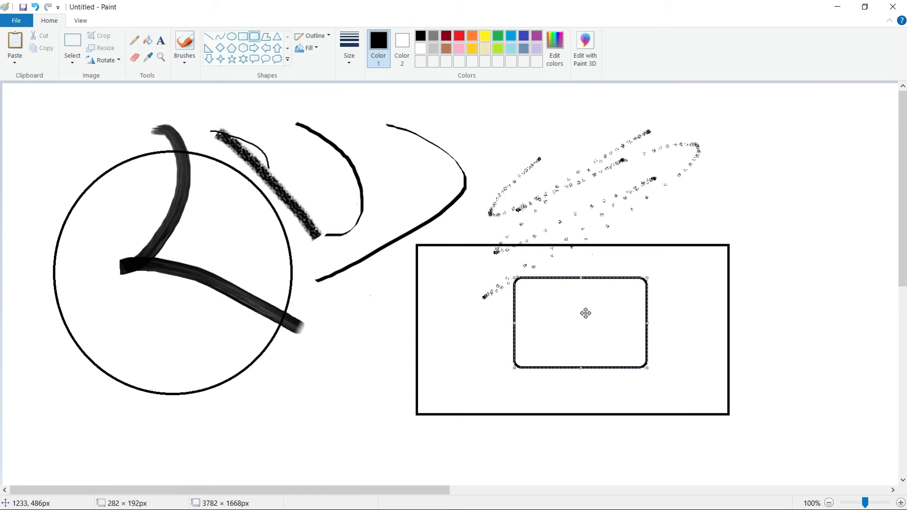
left_click(738, 222)
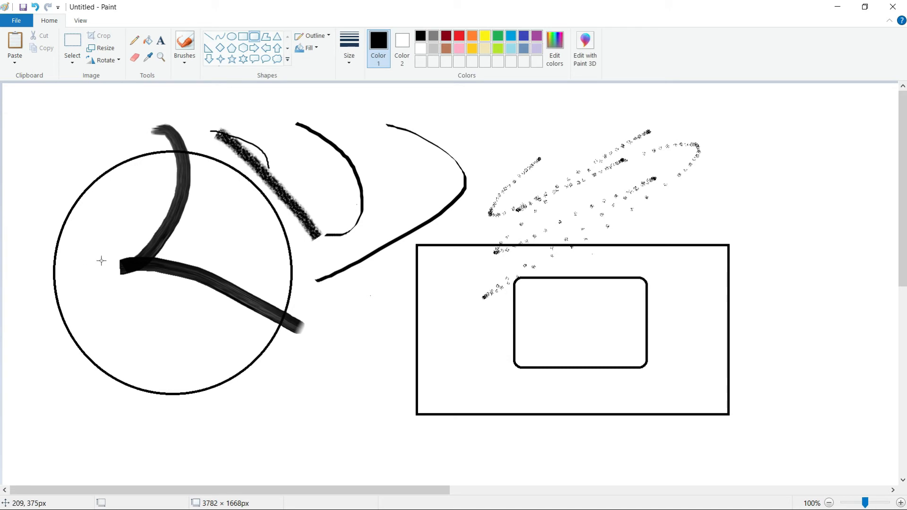
Step: Clear the entire canvas and draw a rectangle of about 843 × 394 px across its middle
key("ctrl+a")
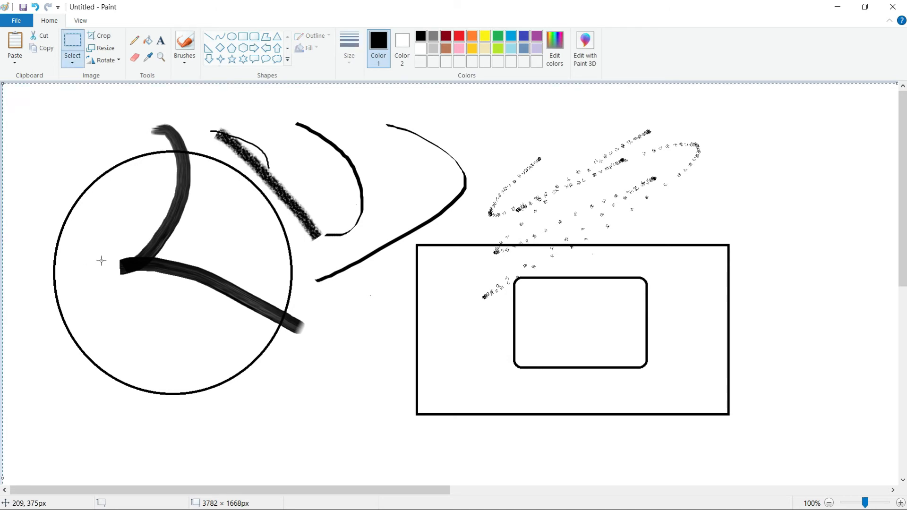
key("Delete")
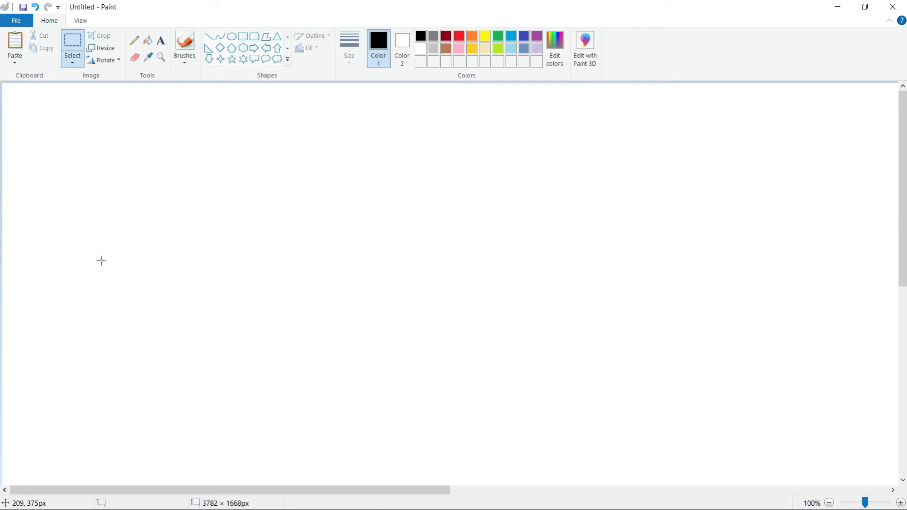
left_click(244, 38)
mouse_move(241, 156)
left_mouse_down()
mouse_move(577, 341)
mouse_move(639, 342)
left_mouse_up()
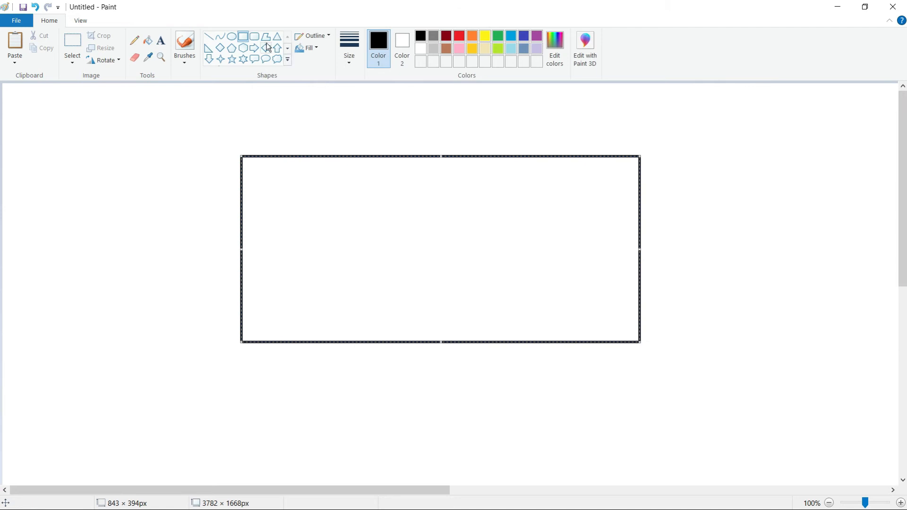
Step: Draw a tall ellipse beside the rectangle and a smaller rounded rectangle inside the rectangle
left_click(233, 36)
left_click_drag(16, 133, 230, 366)
left_click(227, 115)
left_click(255, 37)
left_click_drag(348, 193, 547, 297)
left_click(752, 291)
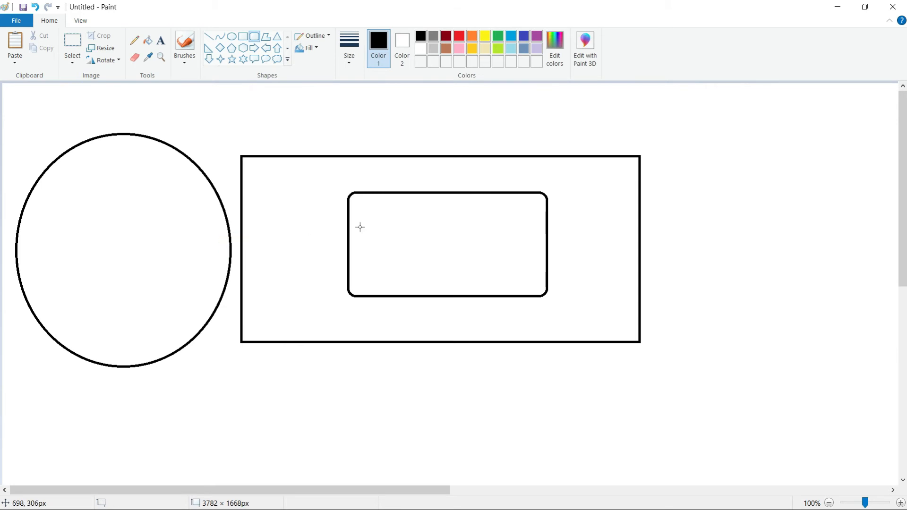
Step: Select an area of about 521 × 280 px around the rounded rectangle and move it over the ellipse
left_click(71, 41)
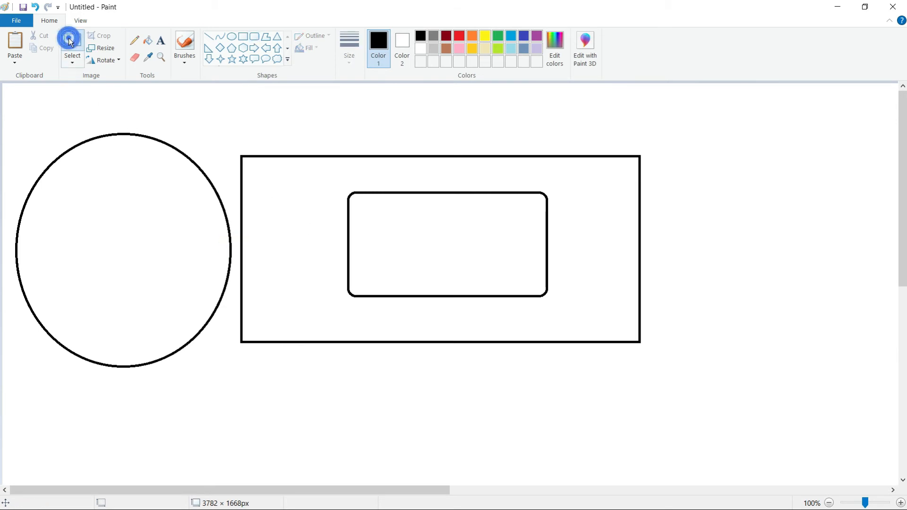
left_click_drag(323, 178, 569, 309)
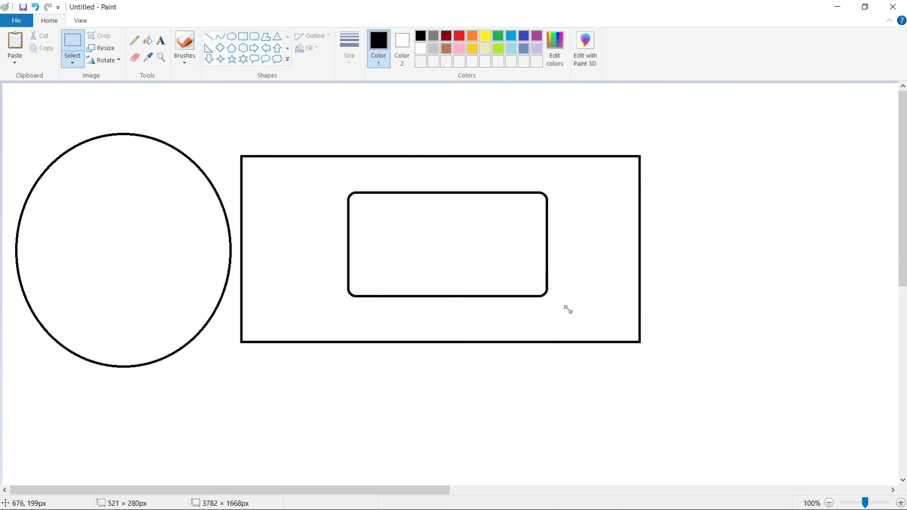
left_click_drag(505, 256, 223, 260)
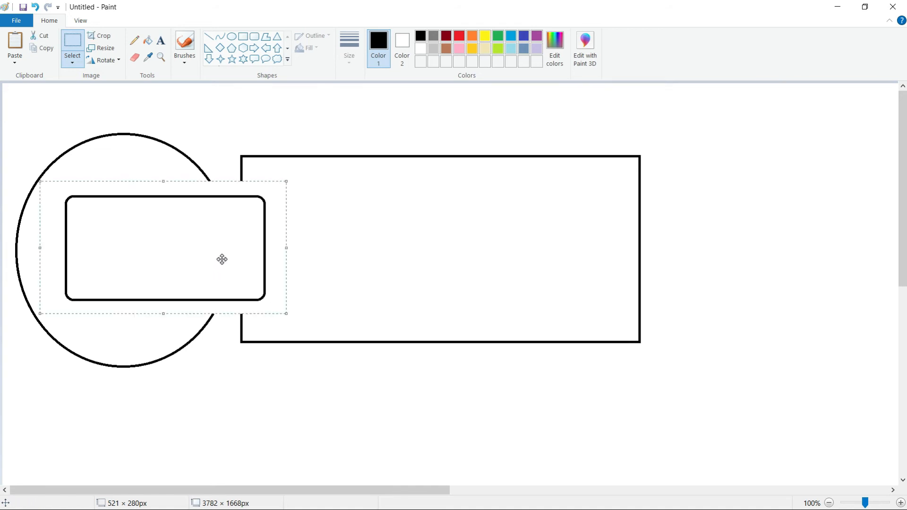
Step: Turn on transparent selection and shift the rounded rectangle so it sits centred within the ellipse, then deselect it
left_click(76, 64)
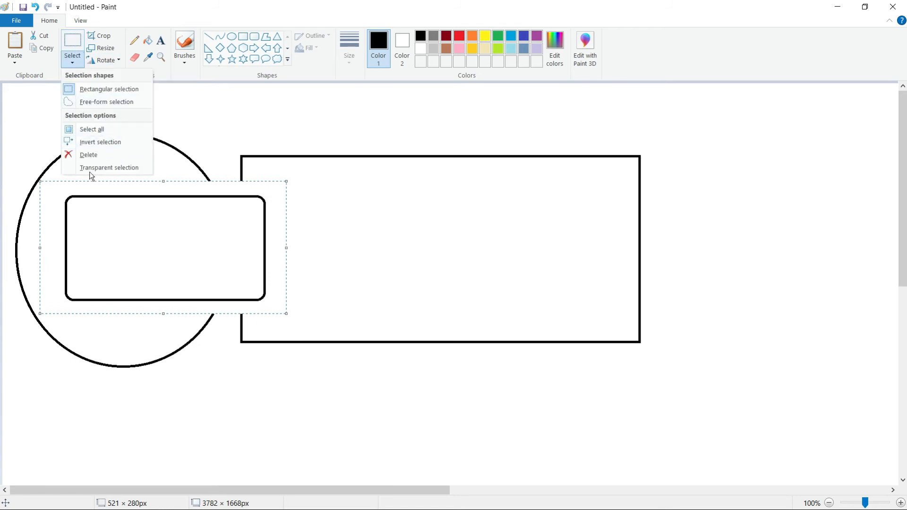
left_click(132, 163)
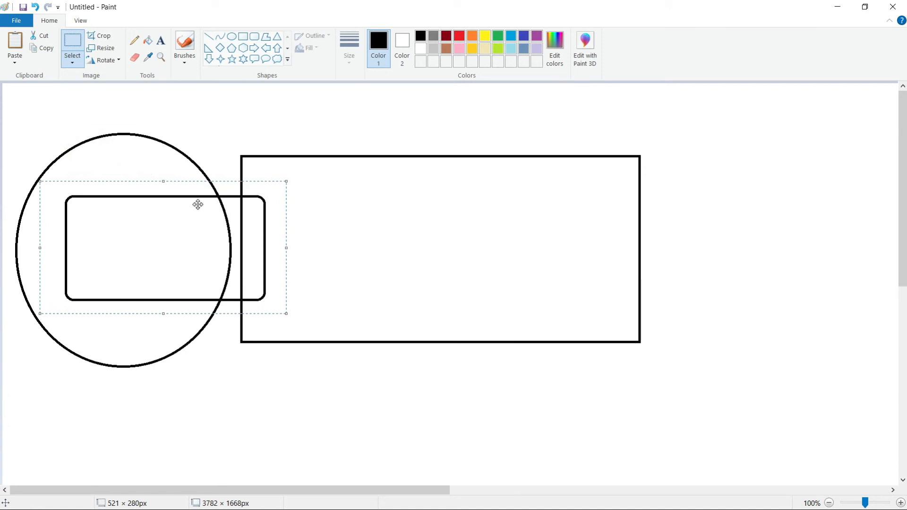
left_click_drag(214, 227, 173, 230)
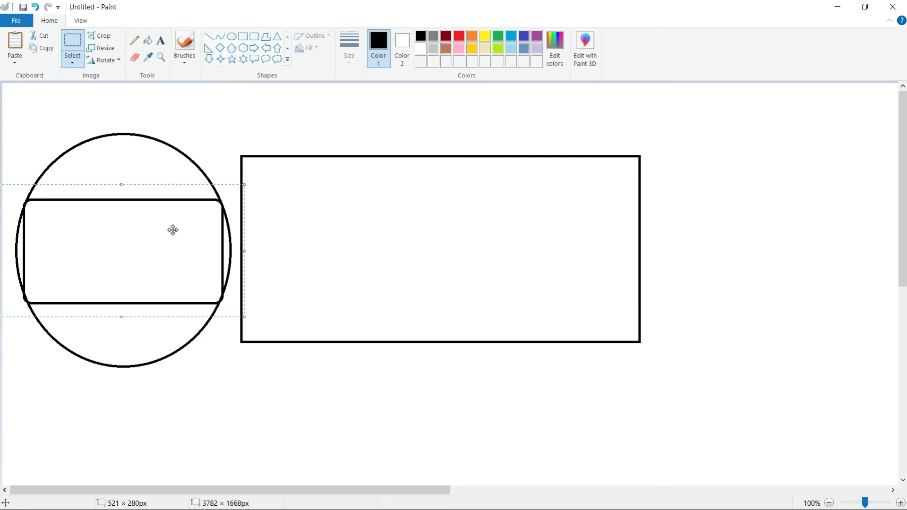
left_click(402, 259)
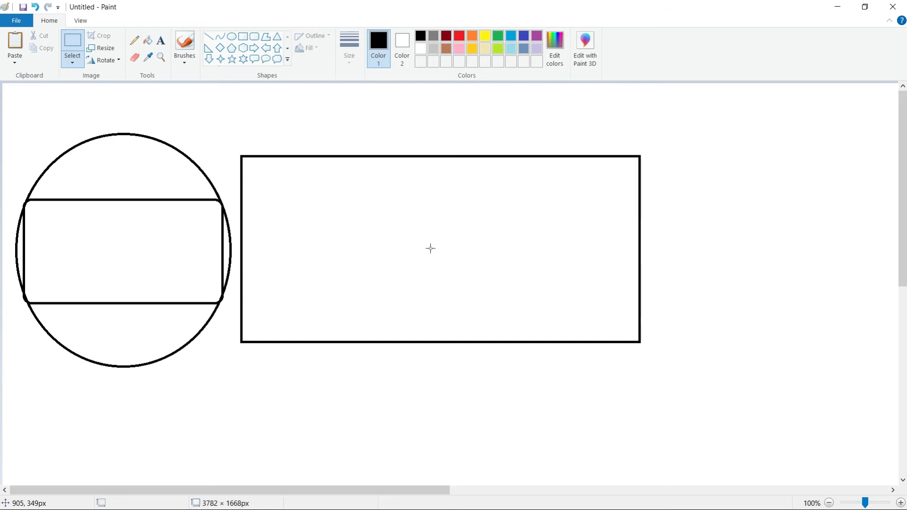
Step: Undo and redo the rounded rectangle's move twice, ending with it inside the ellipse
key("ctrl+z")
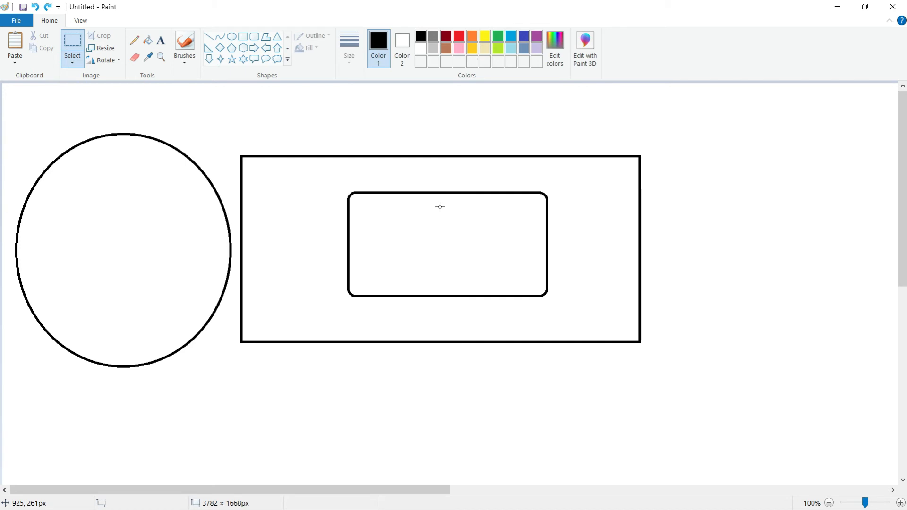
key("ctrl+z")
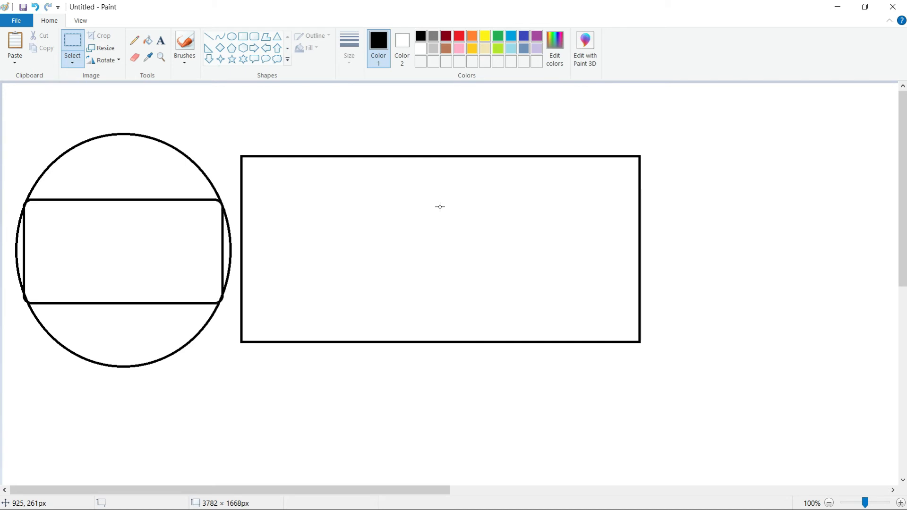
left_click(48, 8)
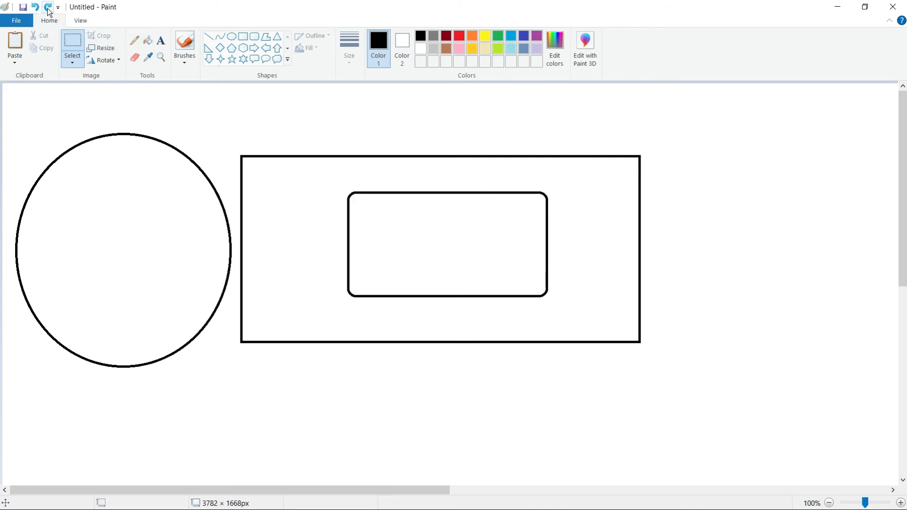
left_click(49, 8)
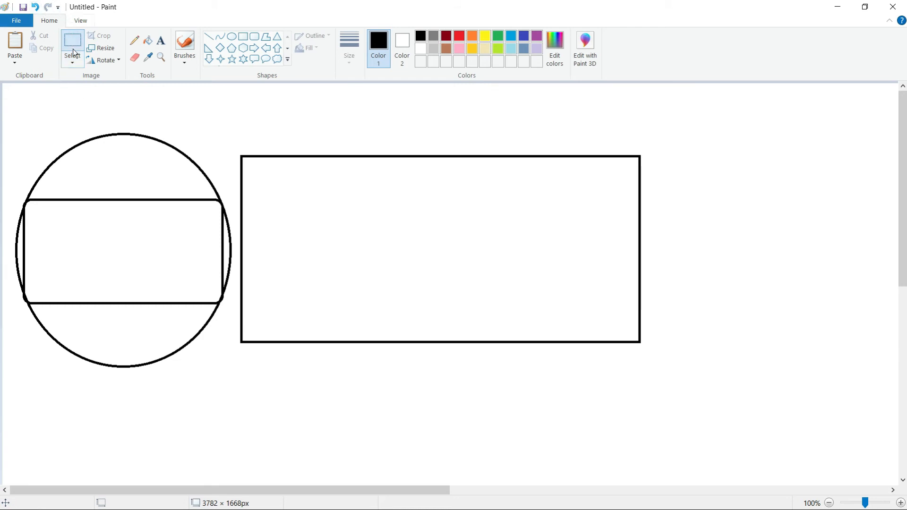
Step: Draw a small circle in the gap between the ellipse and the upper corner of the large rectangle
left_click(231, 36)
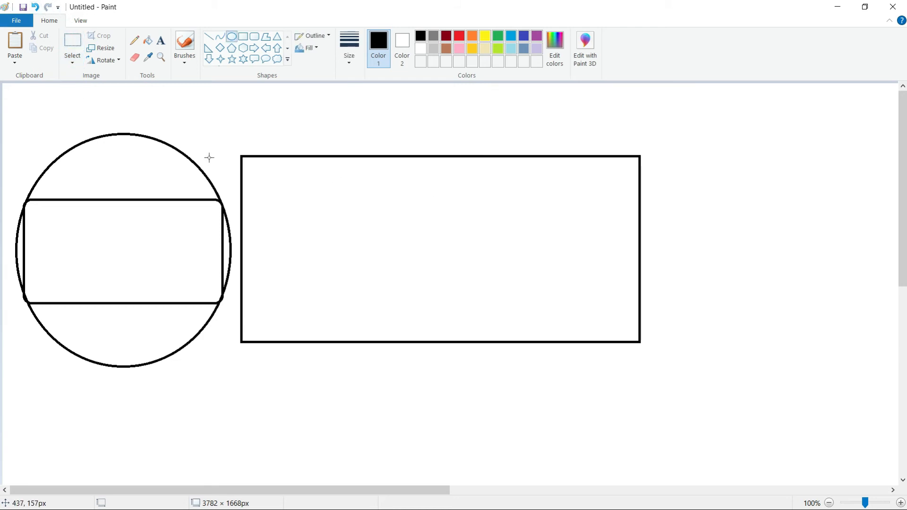
left_click_drag(212, 158, 234, 180)
left_click(331, 201)
Step: Try to move the small circle into the large rectangle with a rectangular selection of about 136 × 99 px, and undo it
left_click(70, 45)
left_click_drag(196, 144, 309, 189)
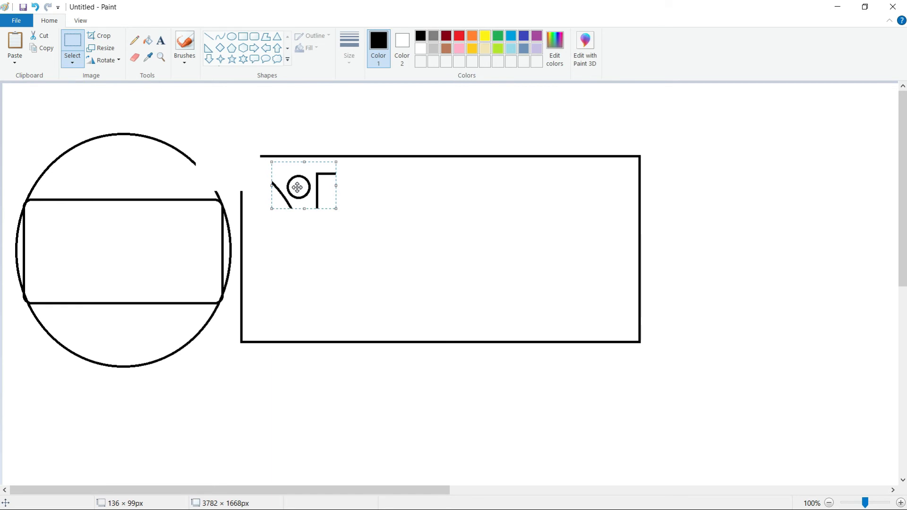
key("ctrl+z")
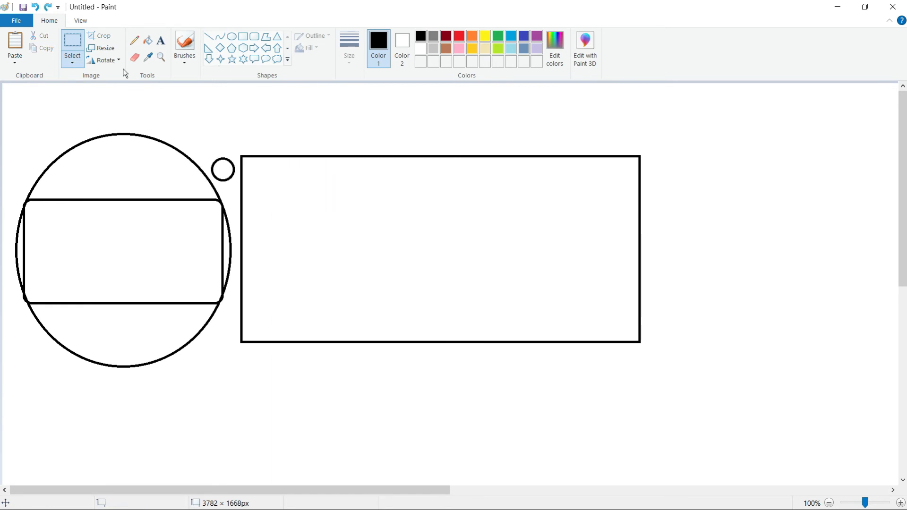
Step: Outline only the small circle with a free-form selection and move it to the middle of the rounded rectangle
left_click(72, 57)
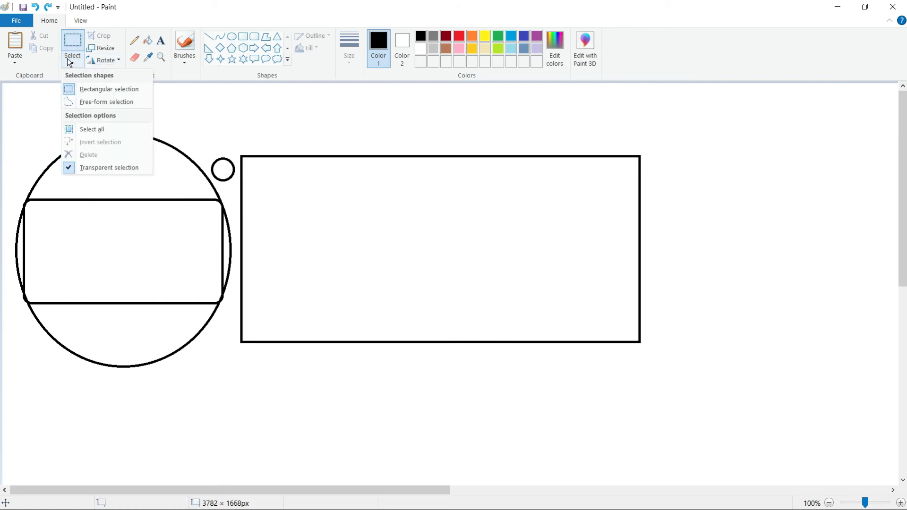
left_click(110, 102)
mouse_move(206, 153)
left_mouse_down()
mouse_move(239, 165)
mouse_move(218, 189)
mouse_move(209, 155)
mouse_move(295, 191)
mouse_move(185, 193)
mouse_move(228, 191)
mouse_move(119, 232)
mouse_move(114, 256)
mouse_move(115, 249)
left_mouse_up()
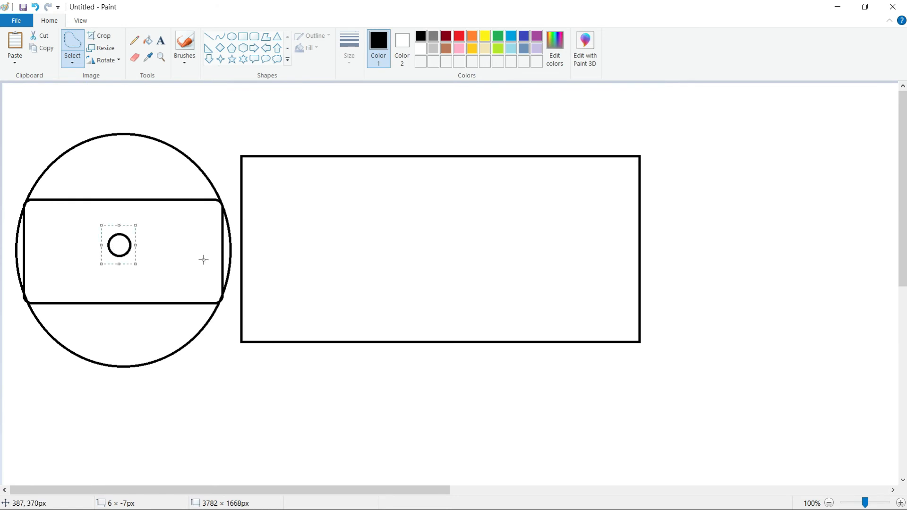
Step: Select an area of about 145 × 92 px around the small circle with rectangular selection and invert the selection
left_click(72, 60)
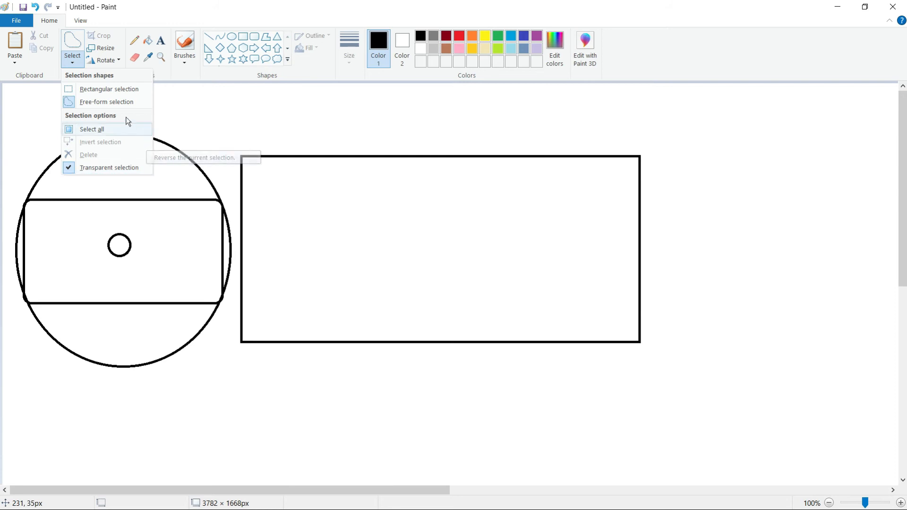
left_click(116, 91)
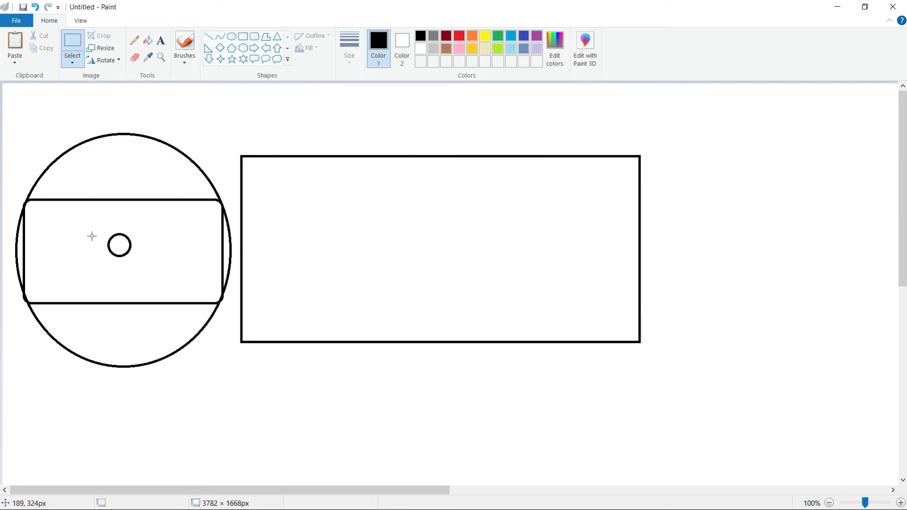
left_click_drag(91, 235, 118, 231)
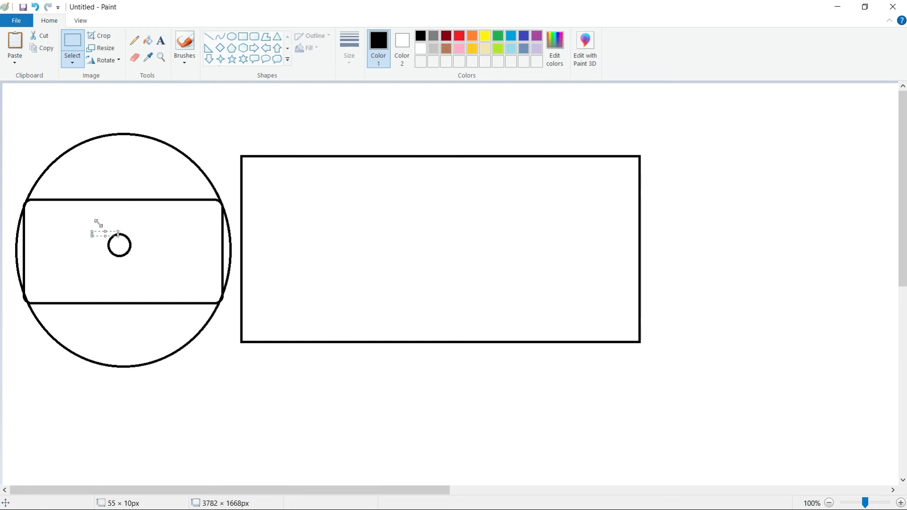
left_click(77, 234)
left_click_drag(89, 223, 157, 268)
left_click(73, 60)
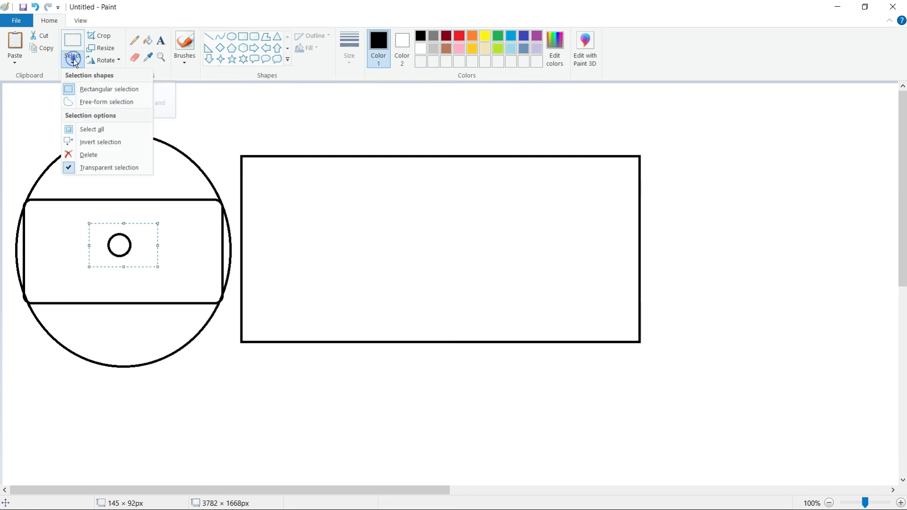
left_click(108, 142)
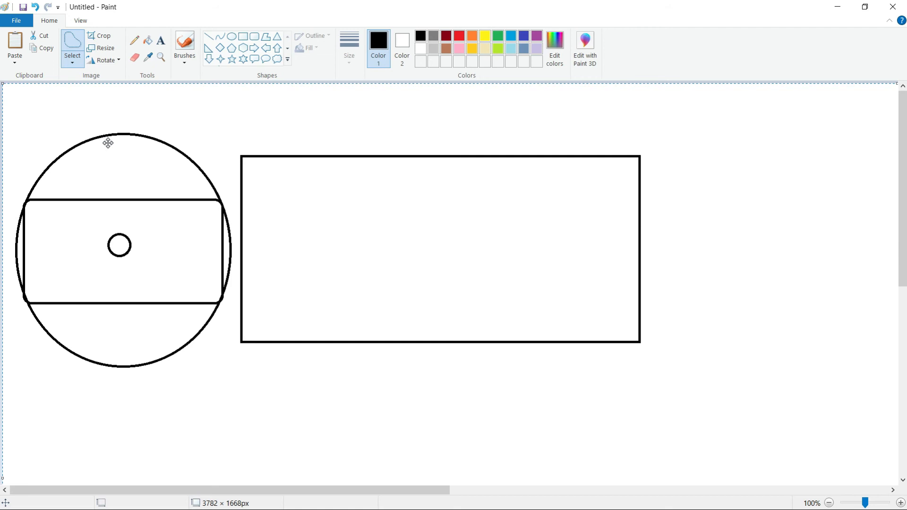
Step: Move the inverted selection sideways so the ellipse and rectangles sit well clear of the small circle, and deselect it
mouse_move(119, 169)
left_mouse_down()
mouse_move(282, 184)
mouse_move(269, 164)
mouse_move(302, 159)
mouse_move(290, 165)
left_mouse_up()
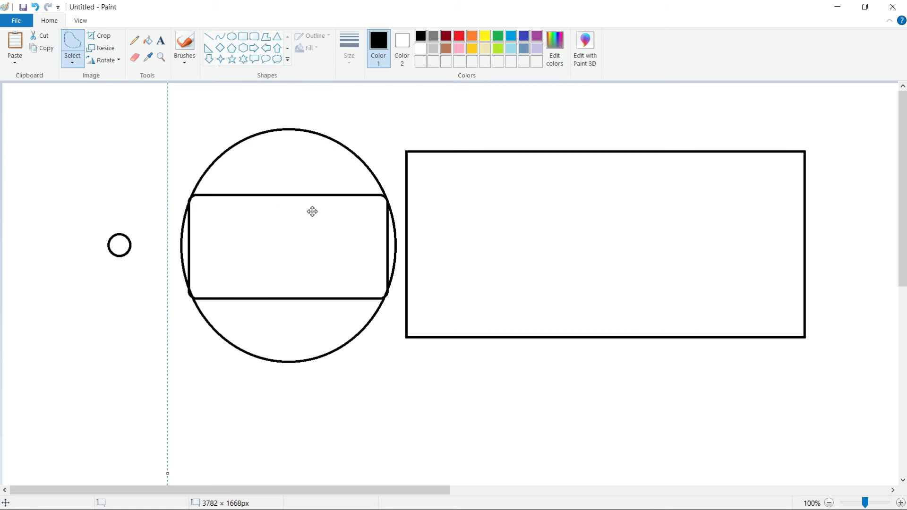
mouse_move(312, 211)
left_mouse_down()
mouse_move(368, 219)
mouse_move(369, 228)
left_mouse_up()
left_click(170, 159)
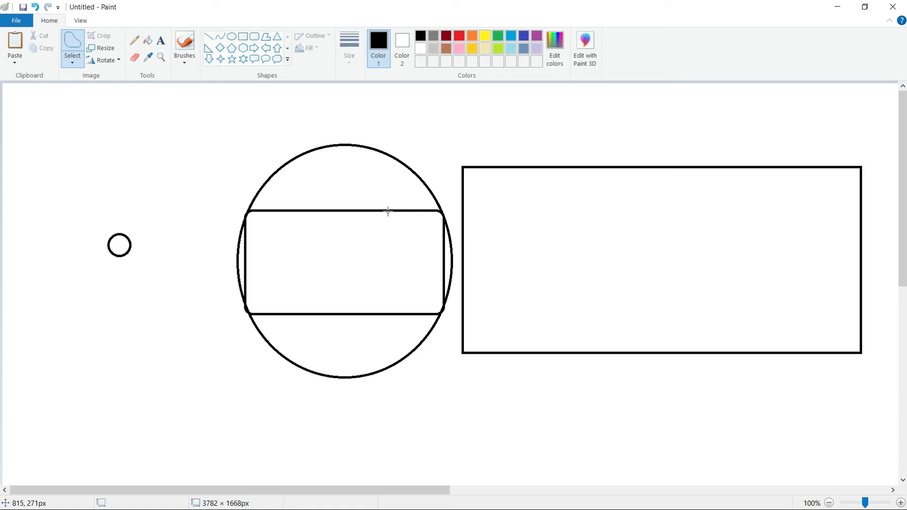
Step: Try deleting the small circle with a rectangular selection of about 186 × 151 px, and undo the deletion
left_click(72, 57)
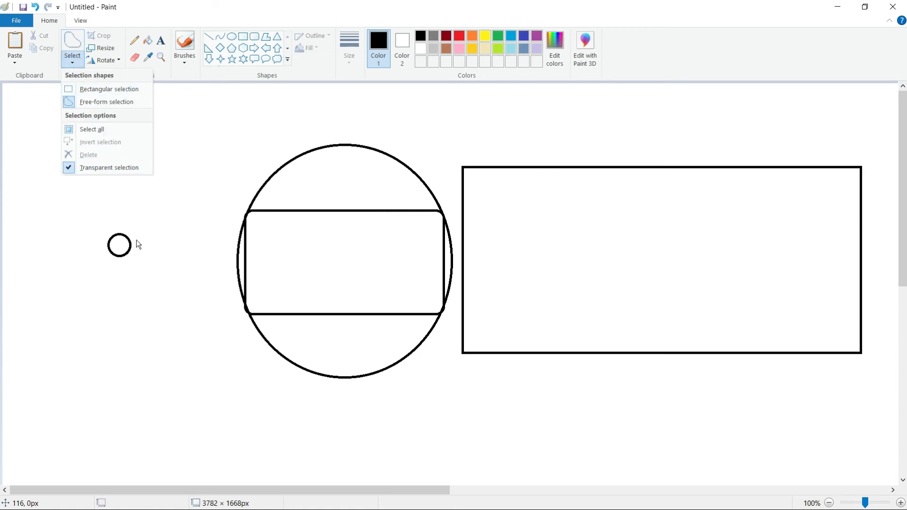
left_click(87, 205)
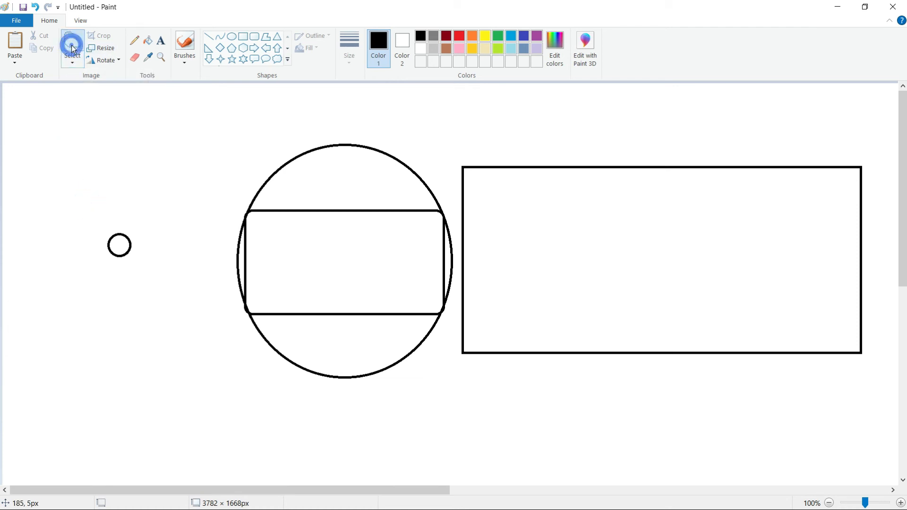
left_click(73, 65)
left_click(86, 88)
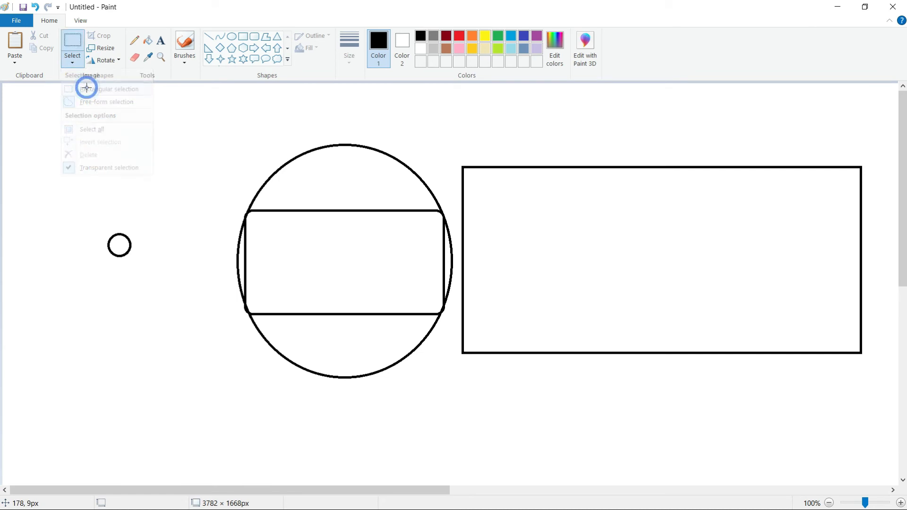
left_click_drag(84, 220, 172, 291)
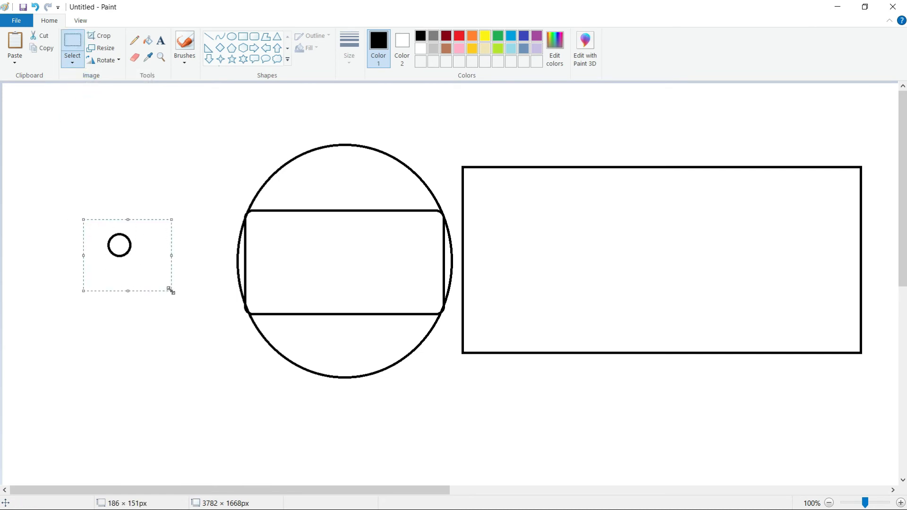
left_click(70, 59)
left_click(90, 154)
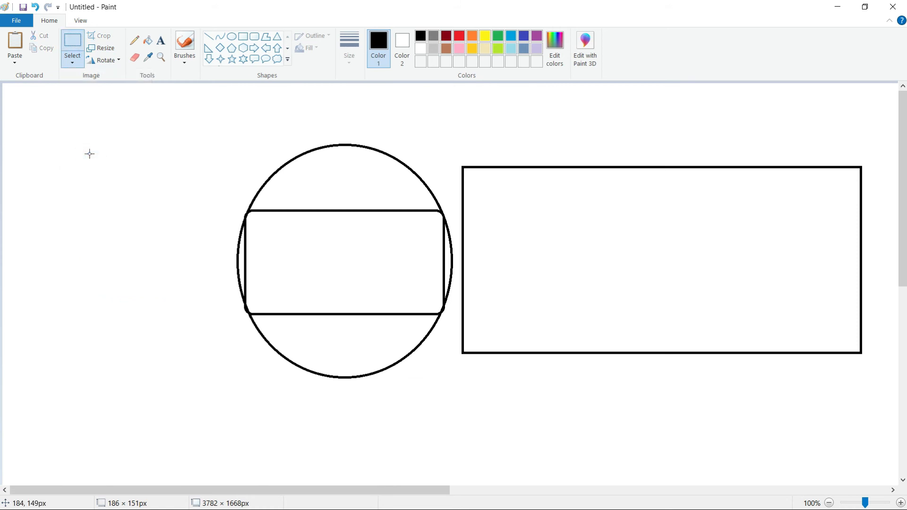
key("ctrl+z")
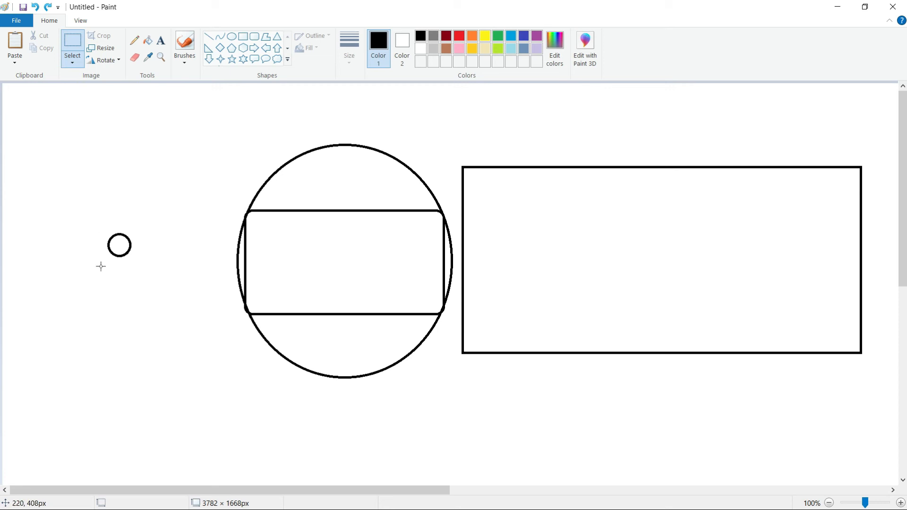
Step: Select an area of about 127 × 104 px around the small circle and delete it
left_click_drag(93, 220, 153, 270)
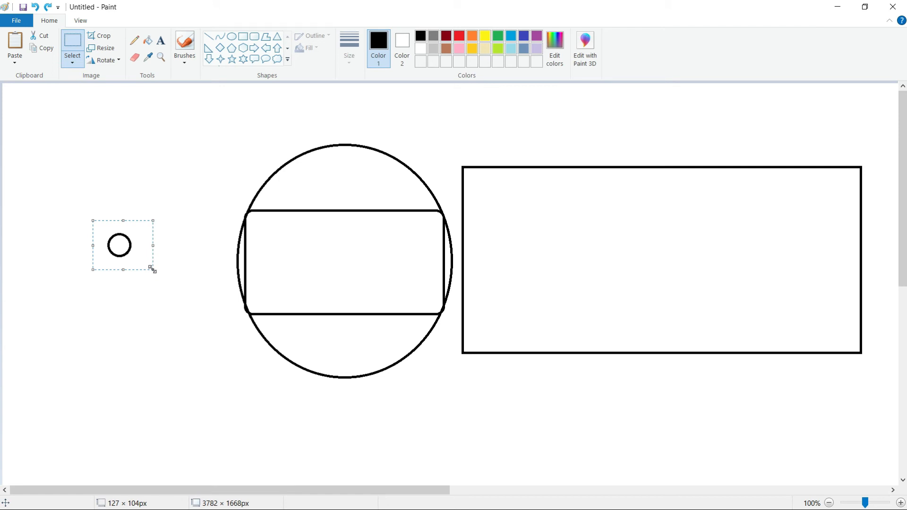
key("Delete")
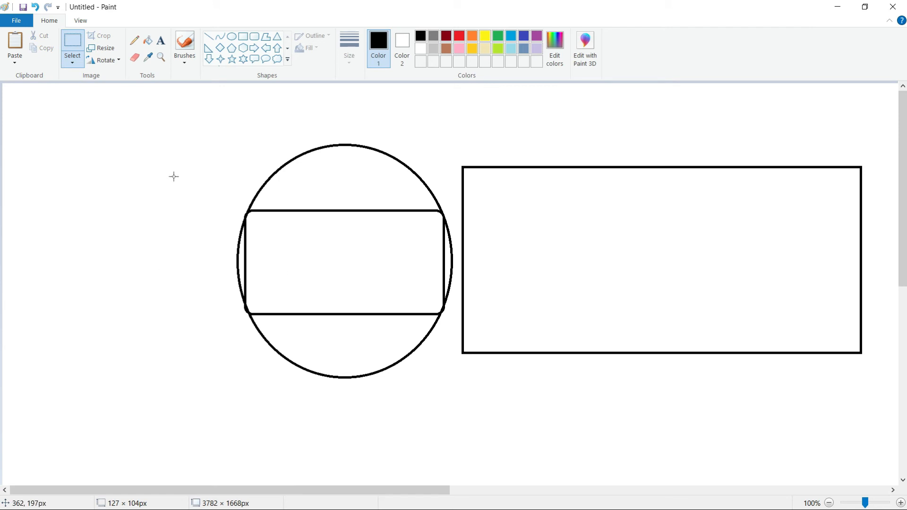
Step: Draw a black right triangle of about 226 × 211 px beside the ellipse, using the thickest outline
left_click(208, 48)
left_click_drag(72, 144, 177, 243)
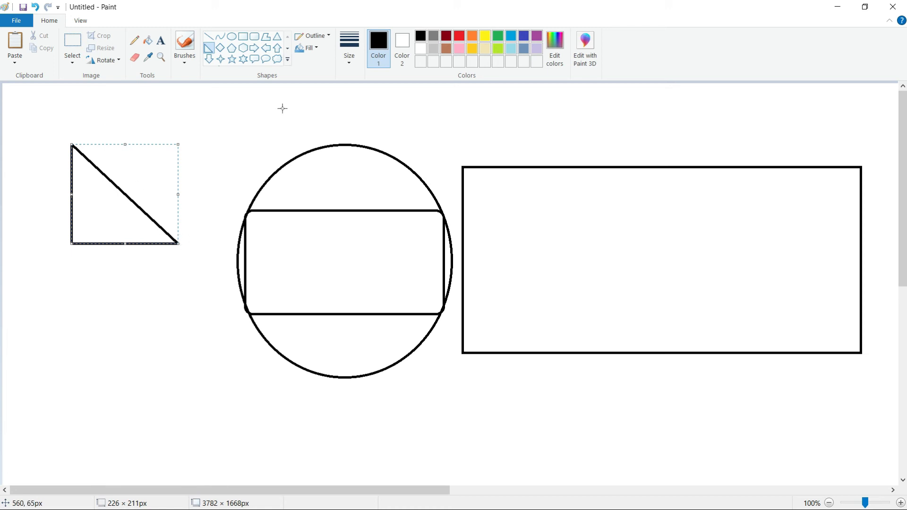
left_click(348, 55)
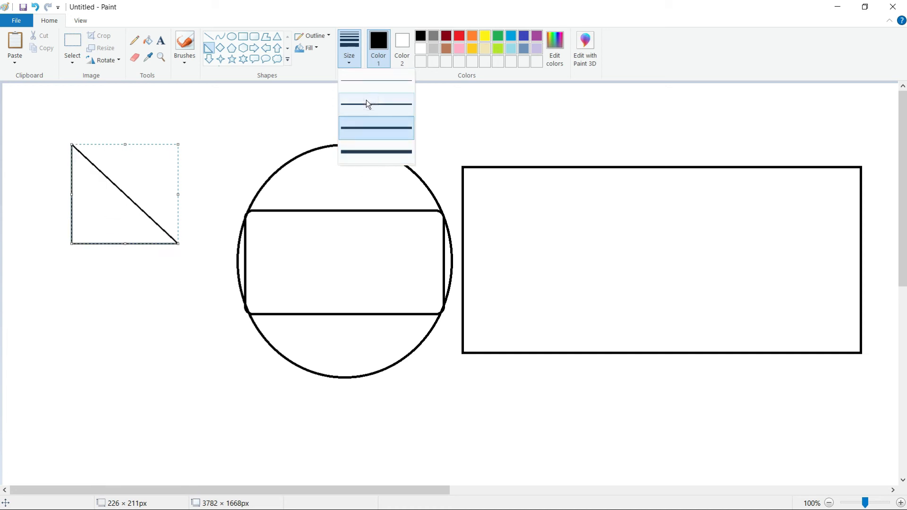
left_click(371, 147)
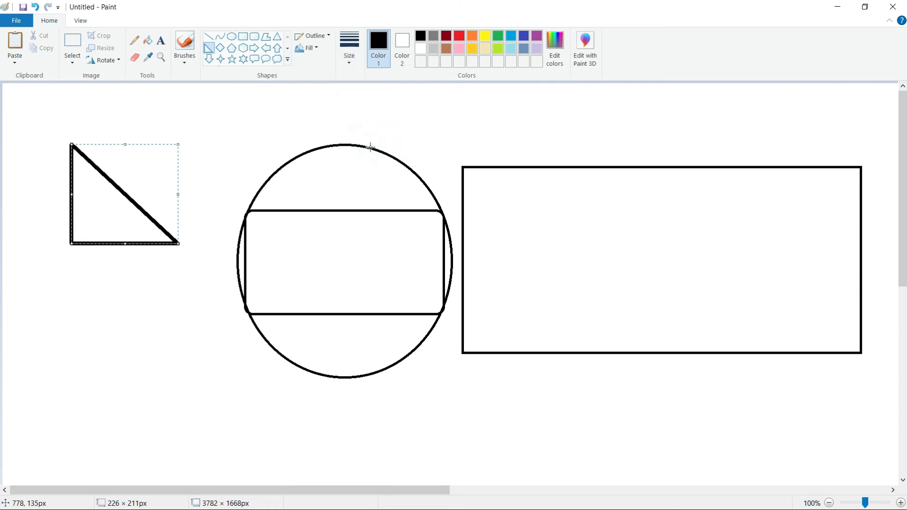
left_click(336, 144)
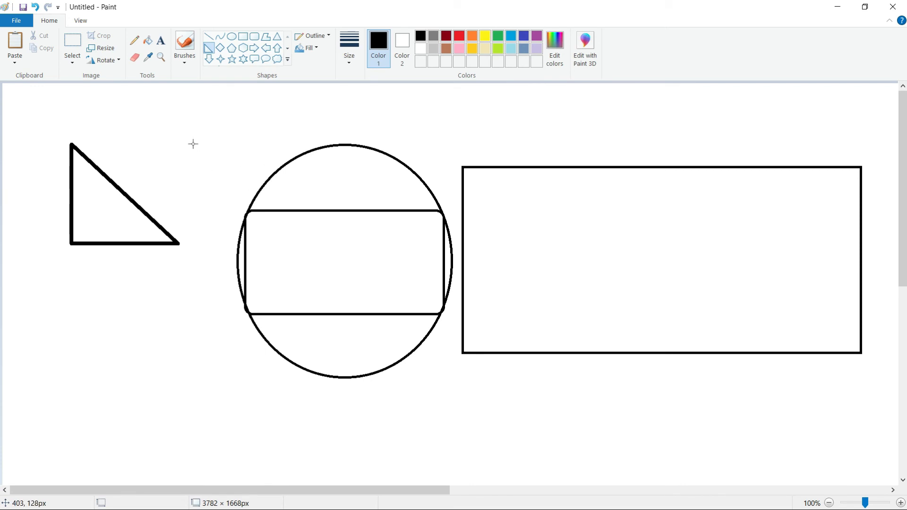
Step: Draw a turquoise-blue right triangle of about 207 × 200 px and place it inside the black triangle
left_click(511, 37)
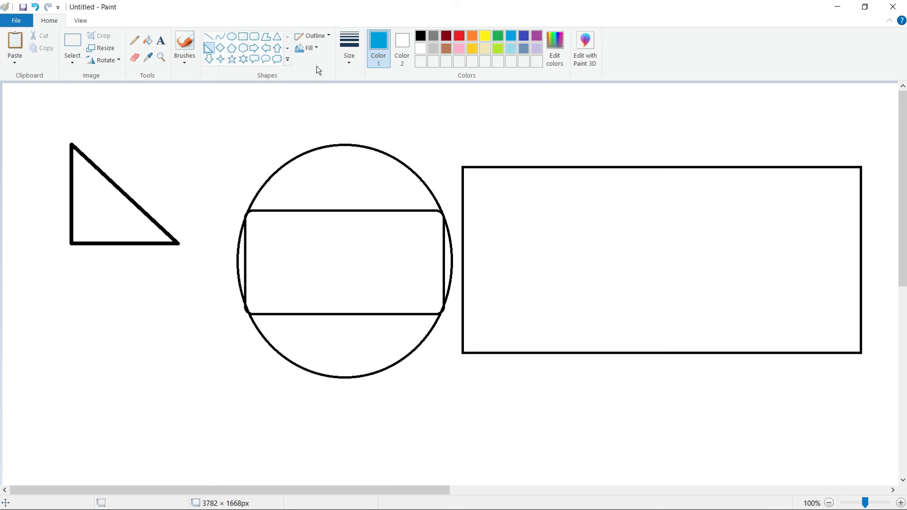
left_click(209, 49)
left_click_drag(158, 112, 254, 204)
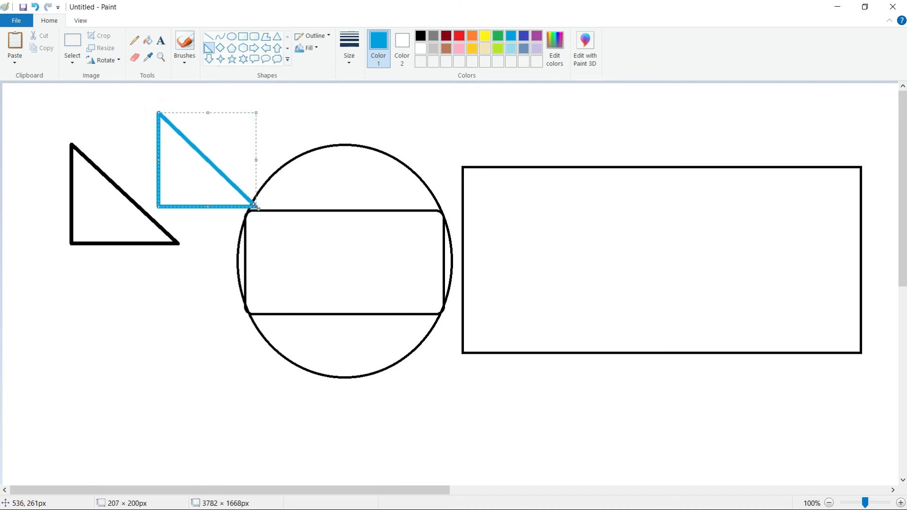
mouse_move(209, 178)
left_mouse_down()
mouse_move(155, 191)
mouse_move(126, 213)
left_mouse_up()
left_click(222, 159)
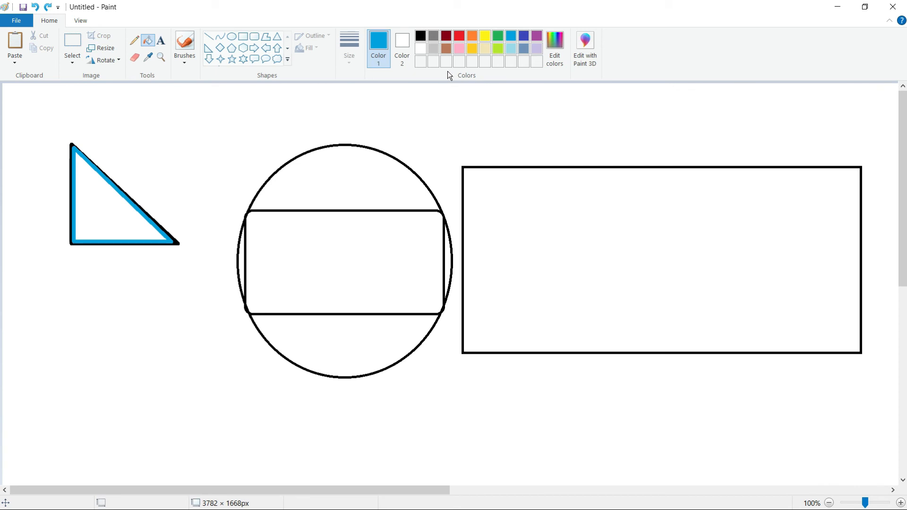
Step: Add the dark red basic color (Red 128, Green 64, Blue 64) to the palette as Color 1
left_click(555, 45)
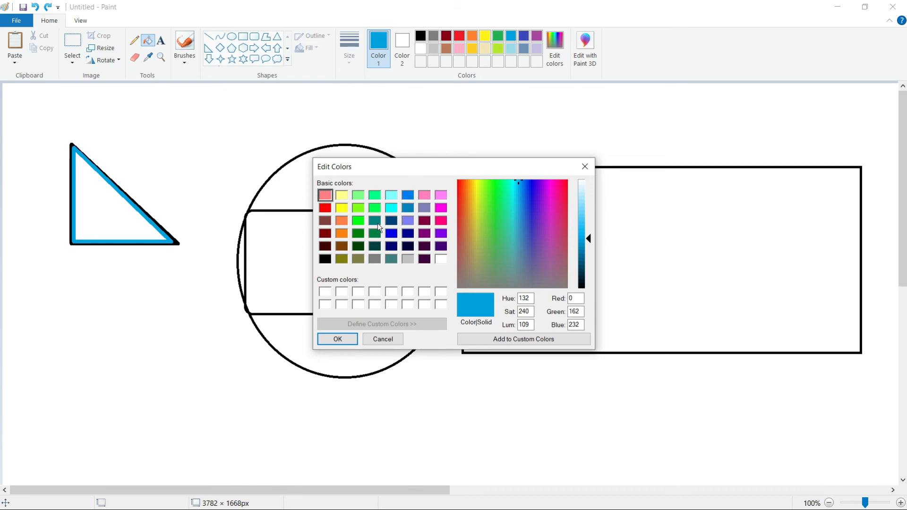
left_click(324, 220)
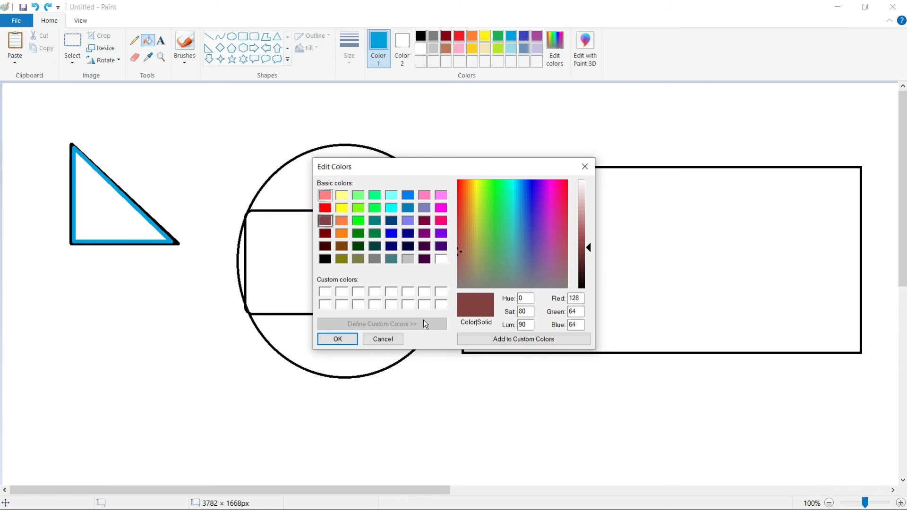
left_click(336, 339)
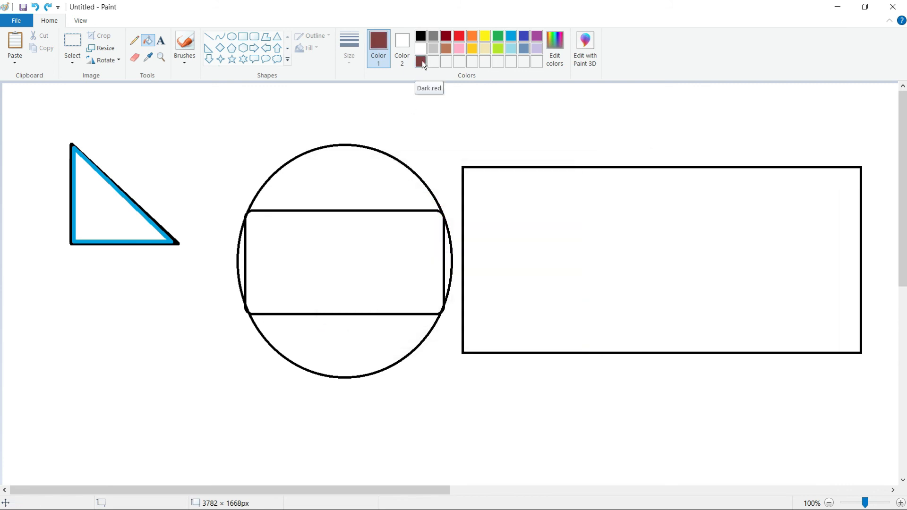
left_click(555, 60)
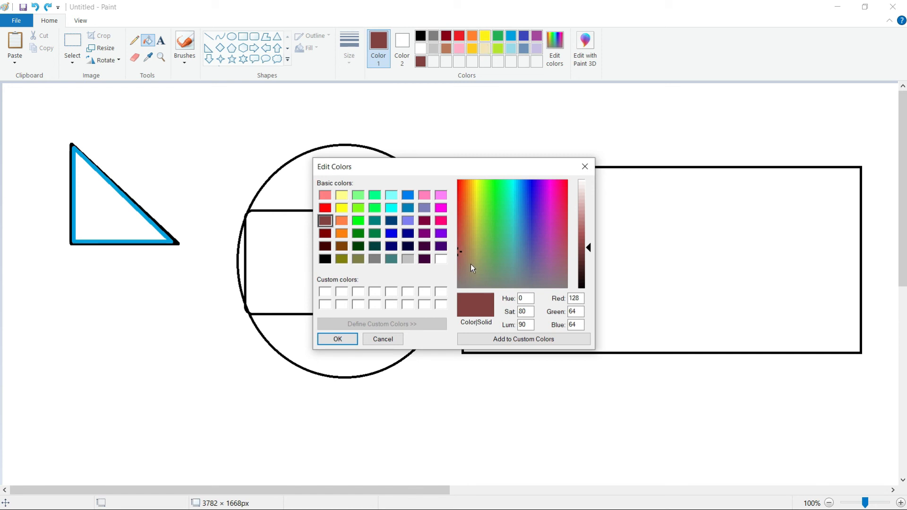
left_click_drag(459, 248, 478, 216)
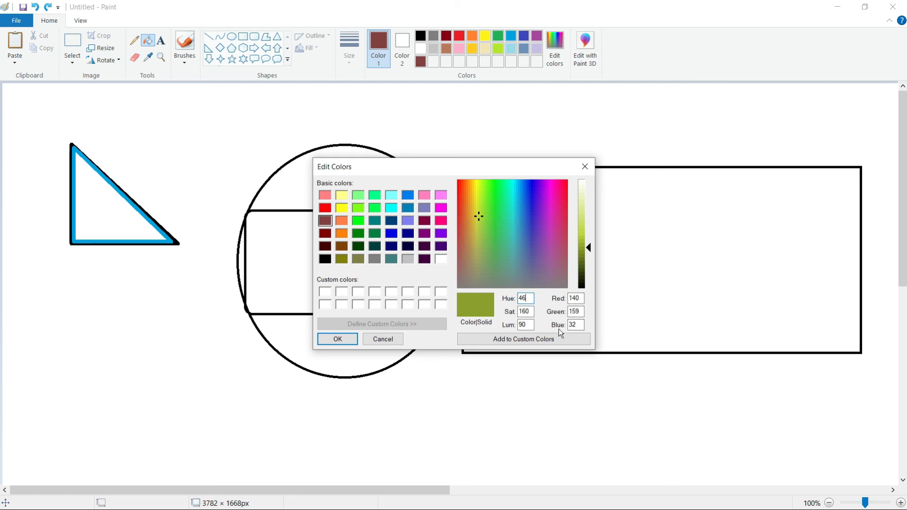
left_click(383, 339)
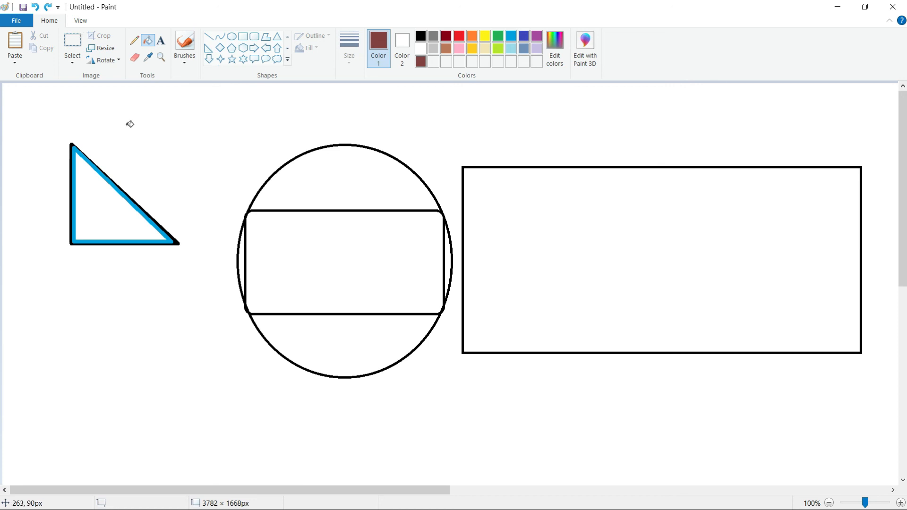
Step: Open the recent picture Lotus paint.png without saving the current drawing, and view it at 50% zoom
left_click(14, 21)
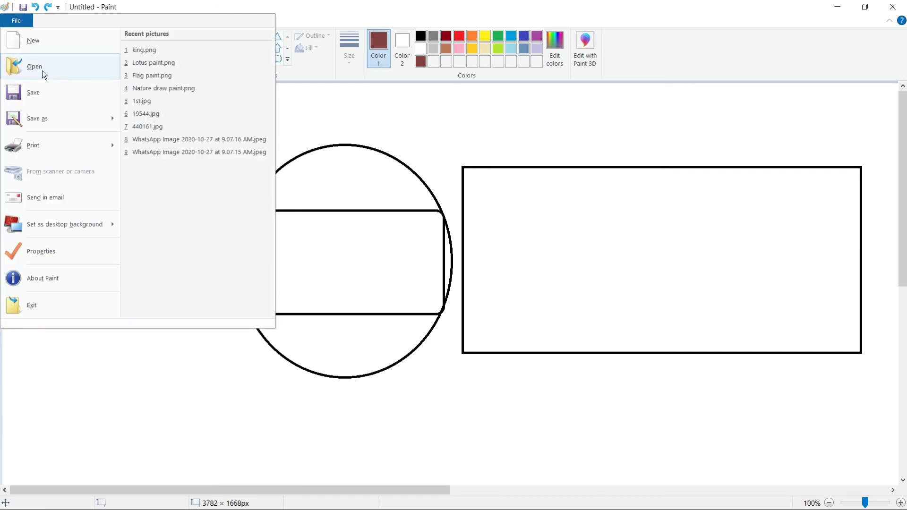
left_click(175, 62)
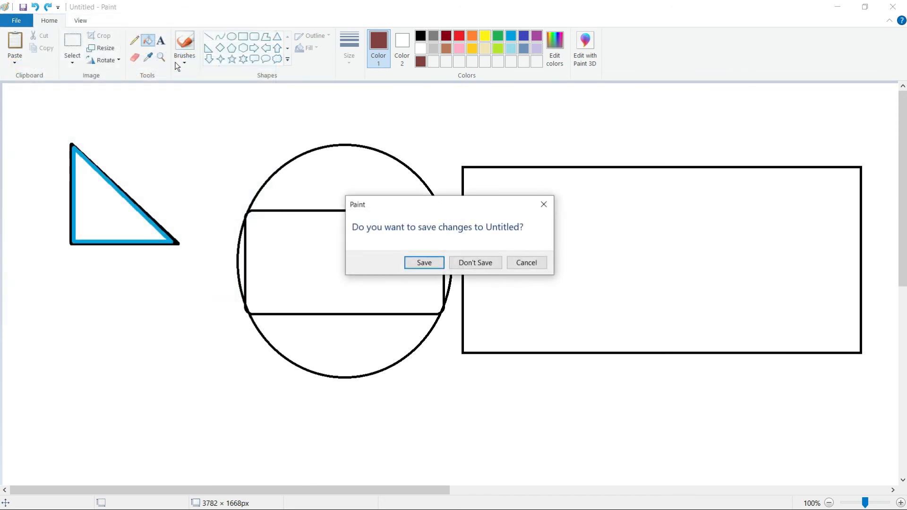
left_click(478, 264)
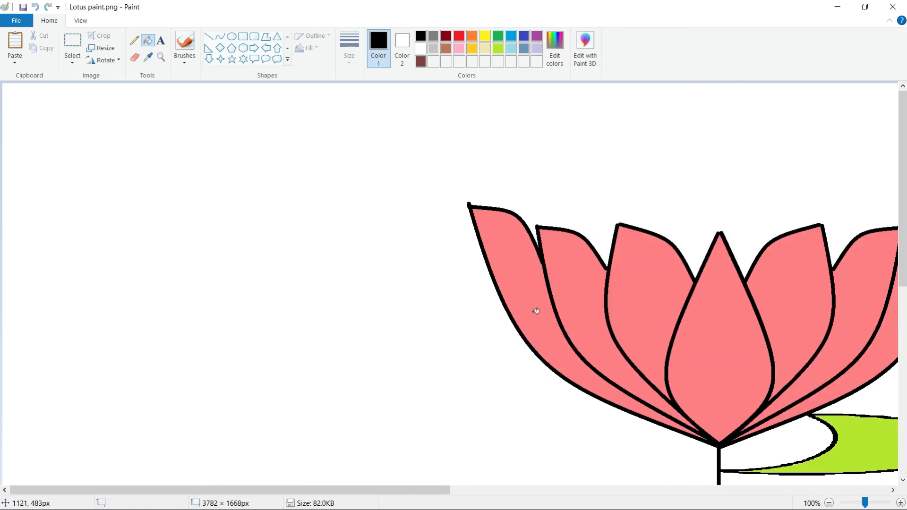
left_click(829, 503)
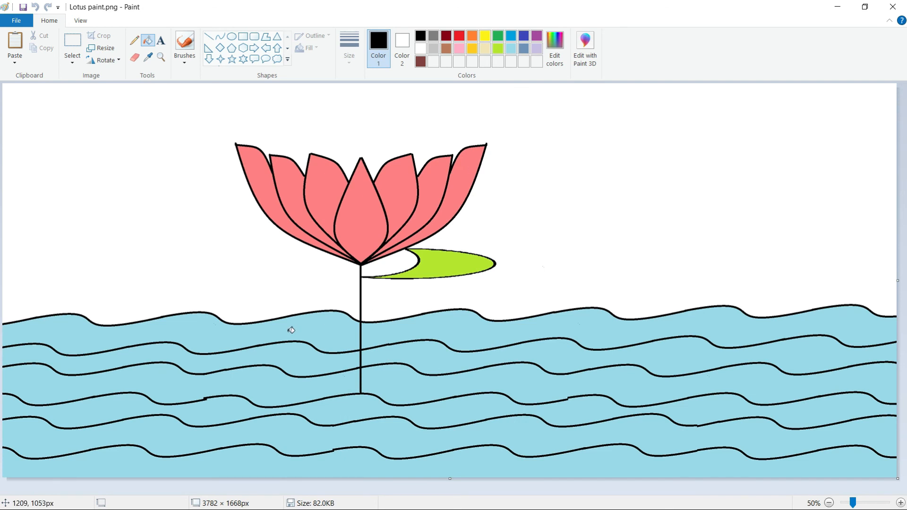
Step: View the recent pictures Flag paint.png and Nature draw paint.png, one after the other
left_click(6, 24)
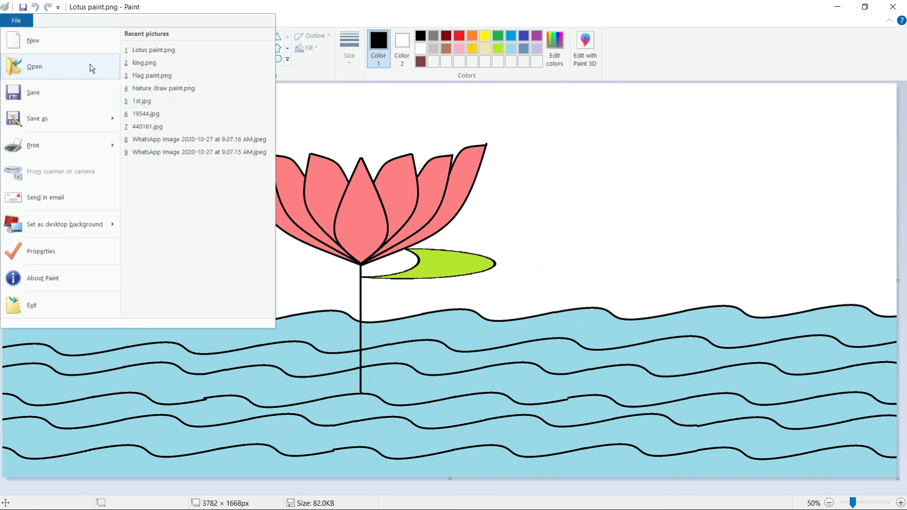
left_click(158, 77)
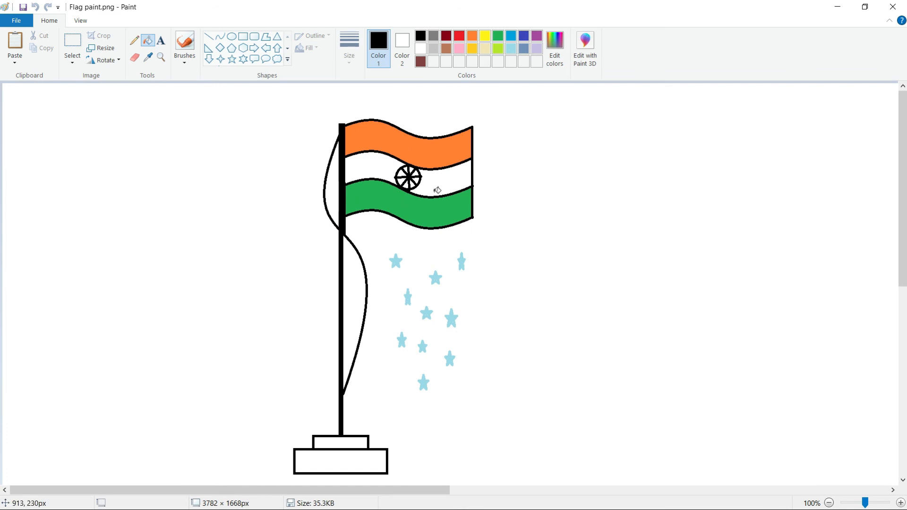
left_click(16, 21)
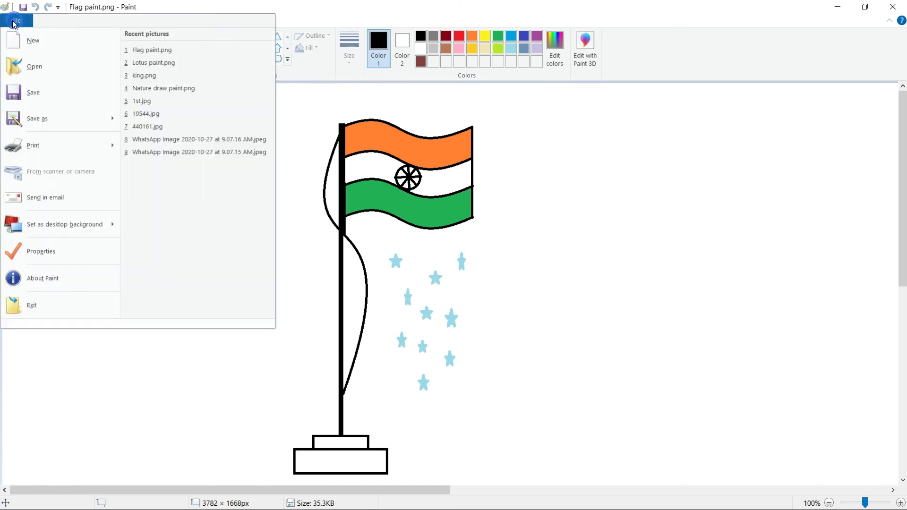
left_click(183, 89)
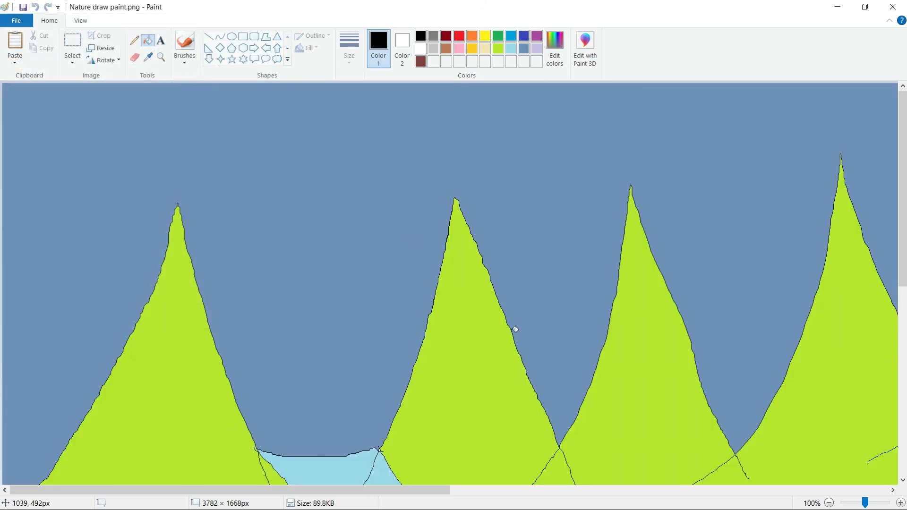
left_click(829, 503)
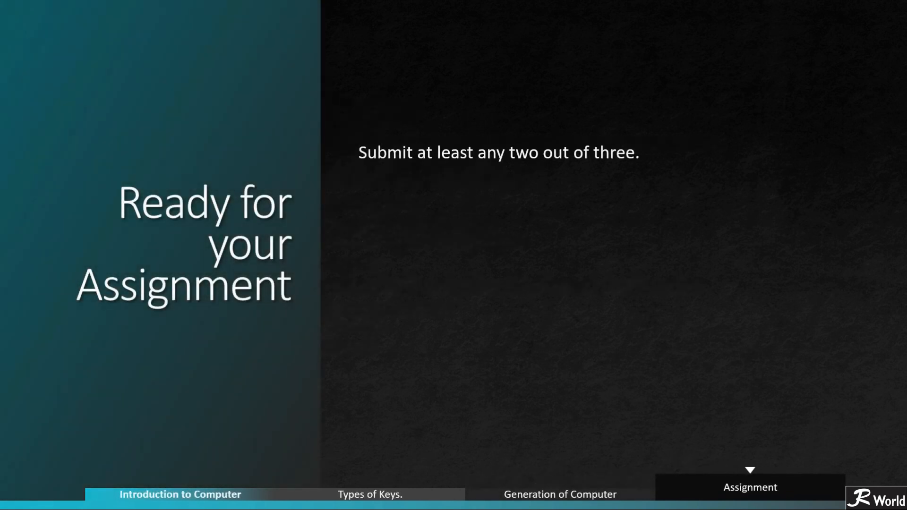
left_click(459, 214)
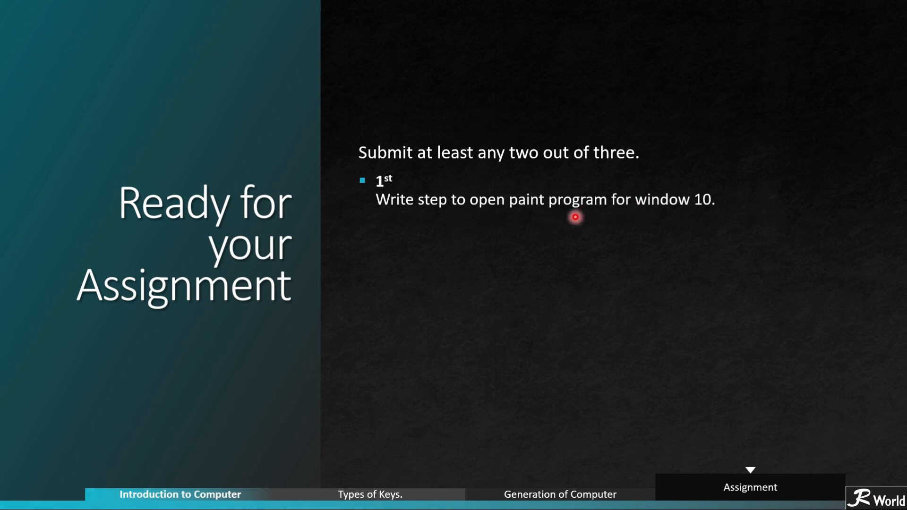
key("Right")
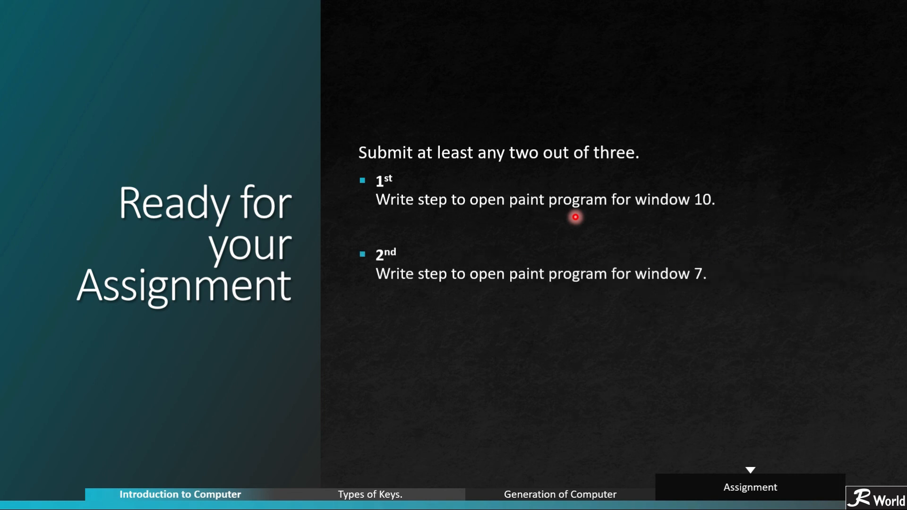